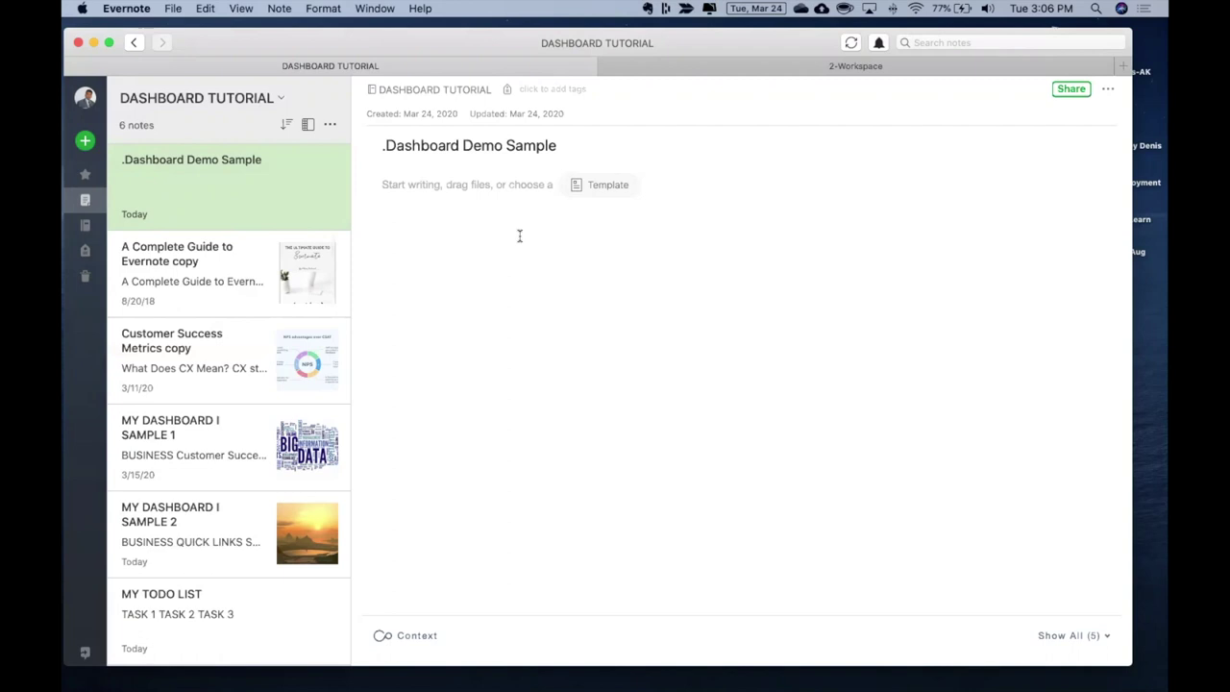
# After previewing the guide note, type 'Evernote Guide' into the .Dashboard Demo Sample note body
pyautogui.click(197, 264)
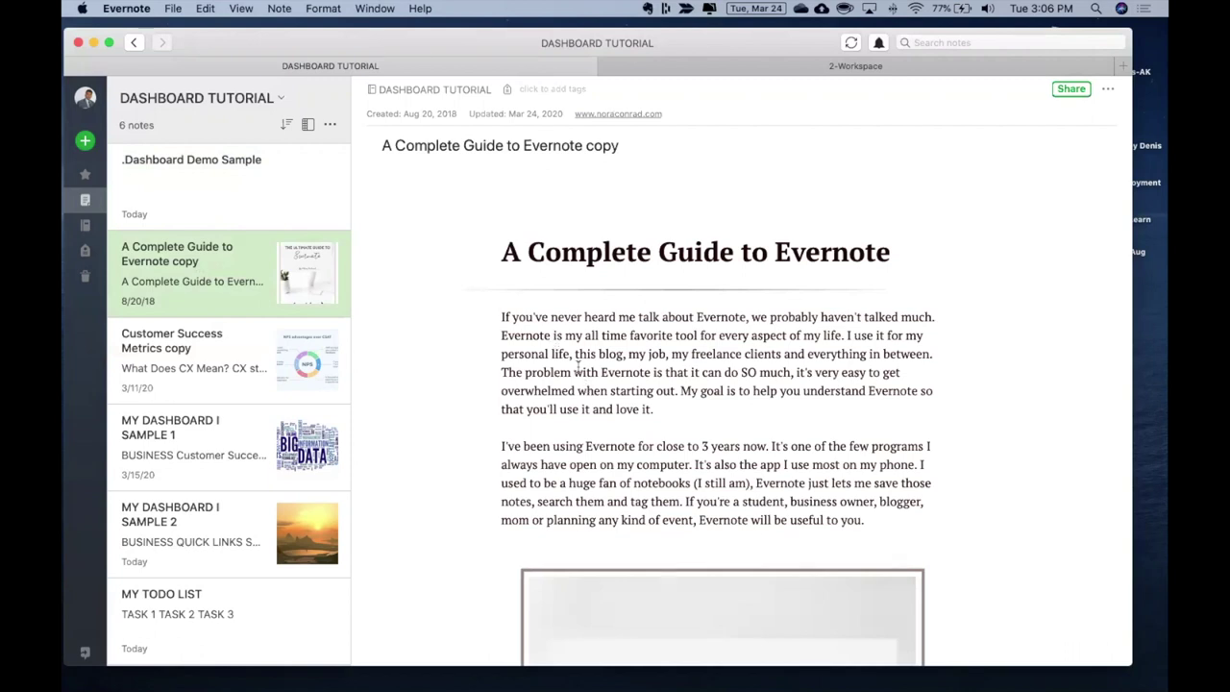
pyautogui.click(237, 206)
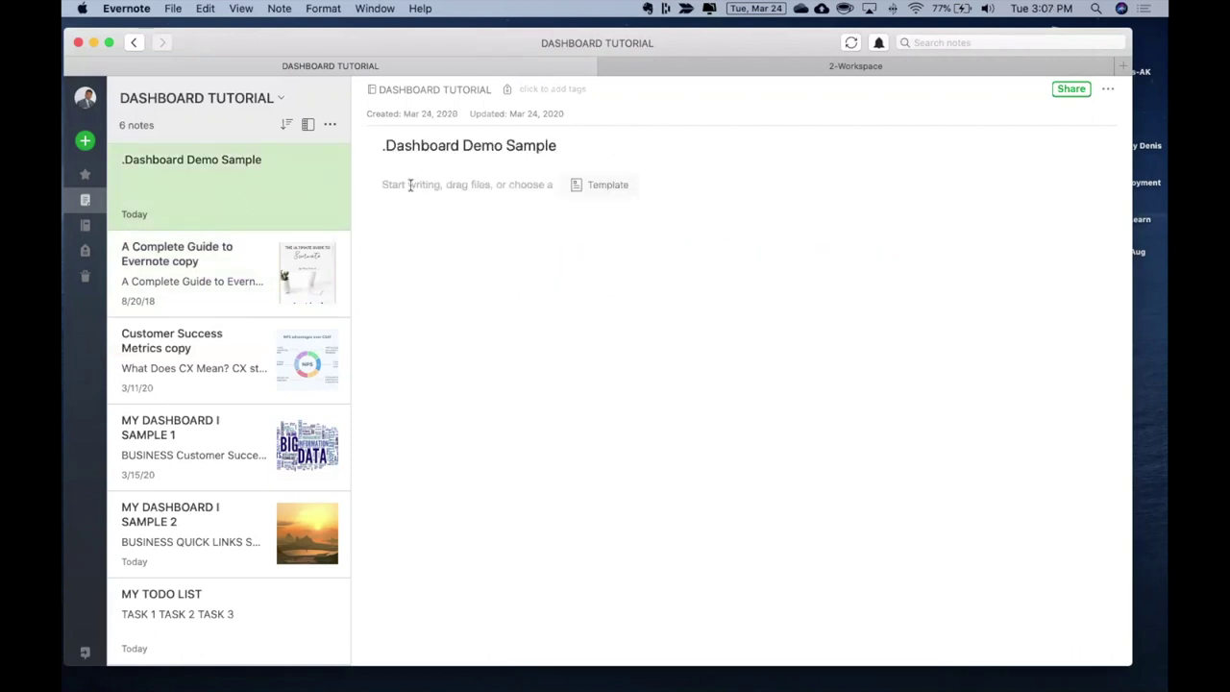
pyautogui.click(411, 185)
pyautogui.write('Eve')
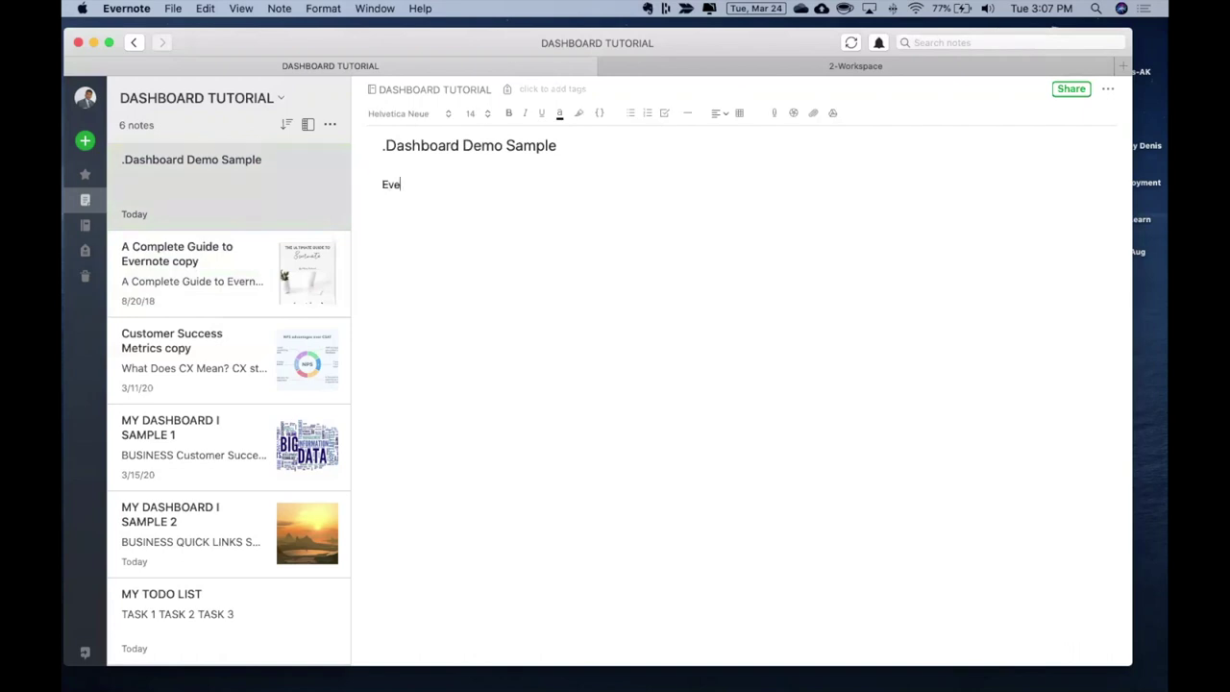
pyautogui.write('rnote ')
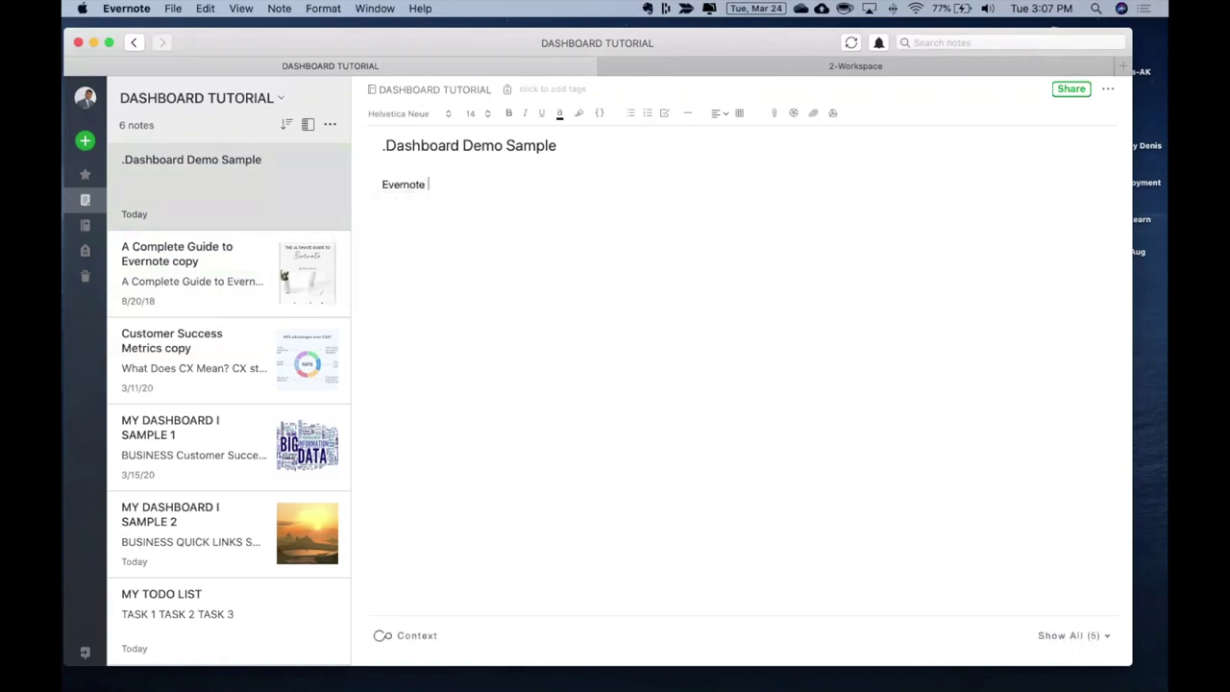
pyautogui.write('Guide')
pyautogui.click(241, 277)
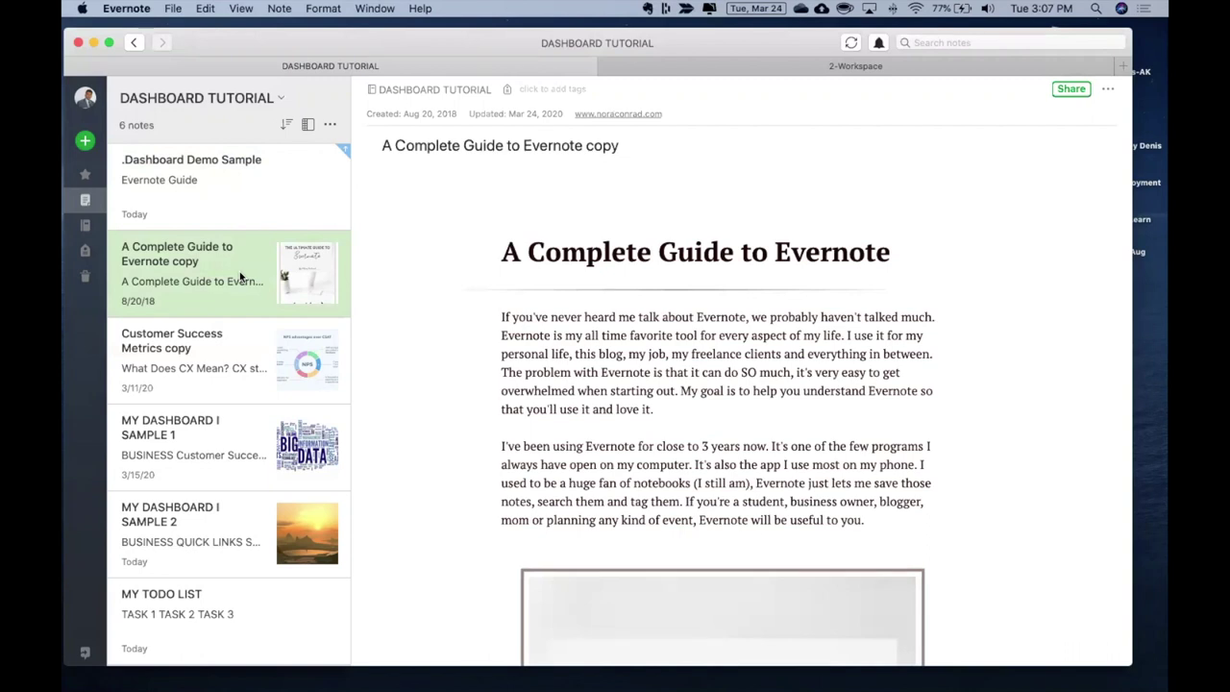
# Copy the note link of 'A Complete Guide to Evernote copy' and return to the dashboard note
pyautogui.rightClick(241, 275)
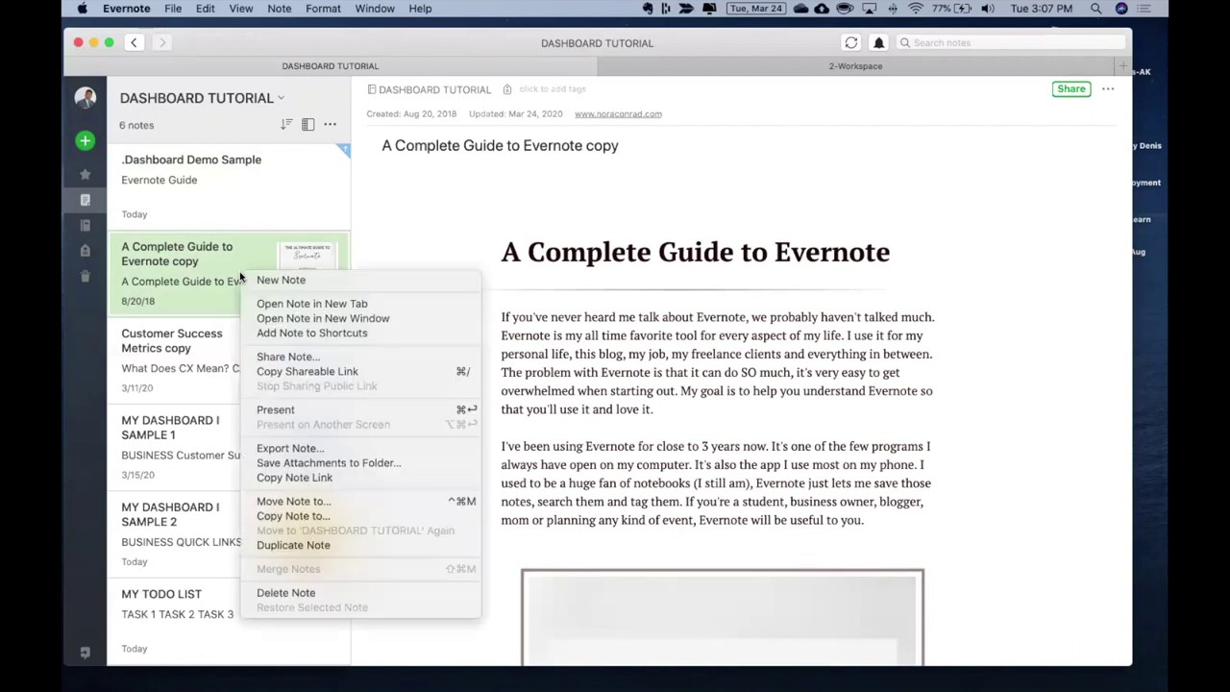
pyautogui.click(308, 475)
pyautogui.click(208, 161)
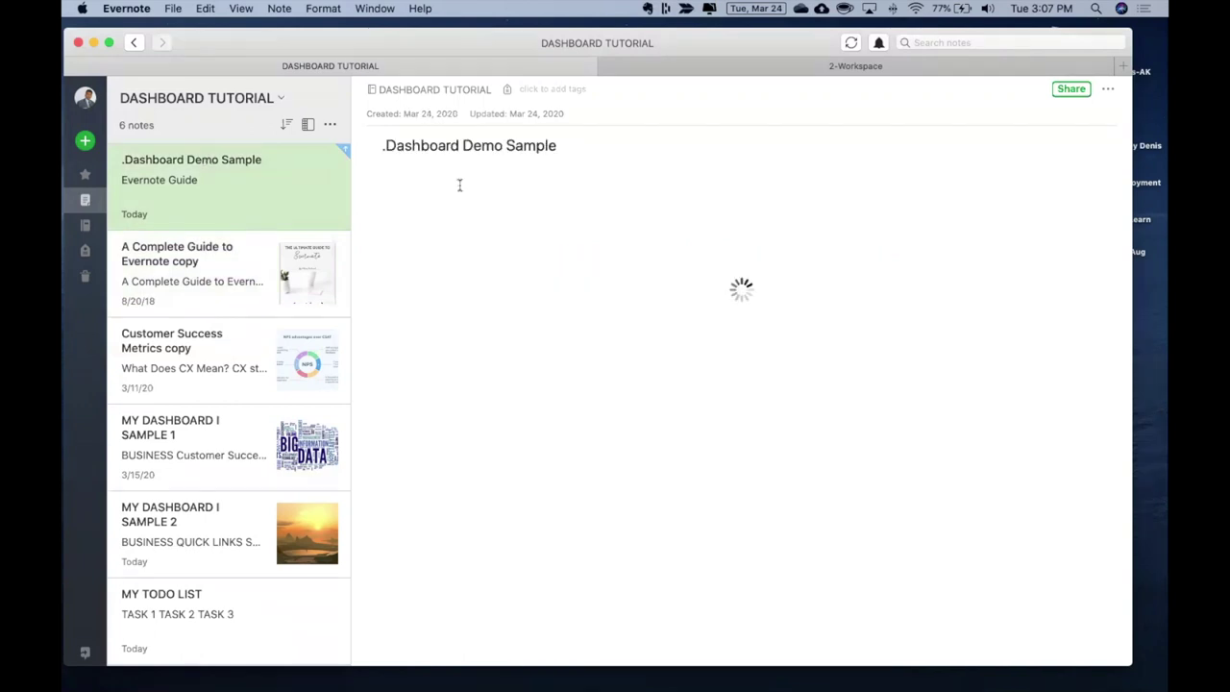
# Turn the text 'Evernote Guide' into a link using the copied note link
pyautogui.moveTo(467, 183); pyautogui.dragTo(372, 183)
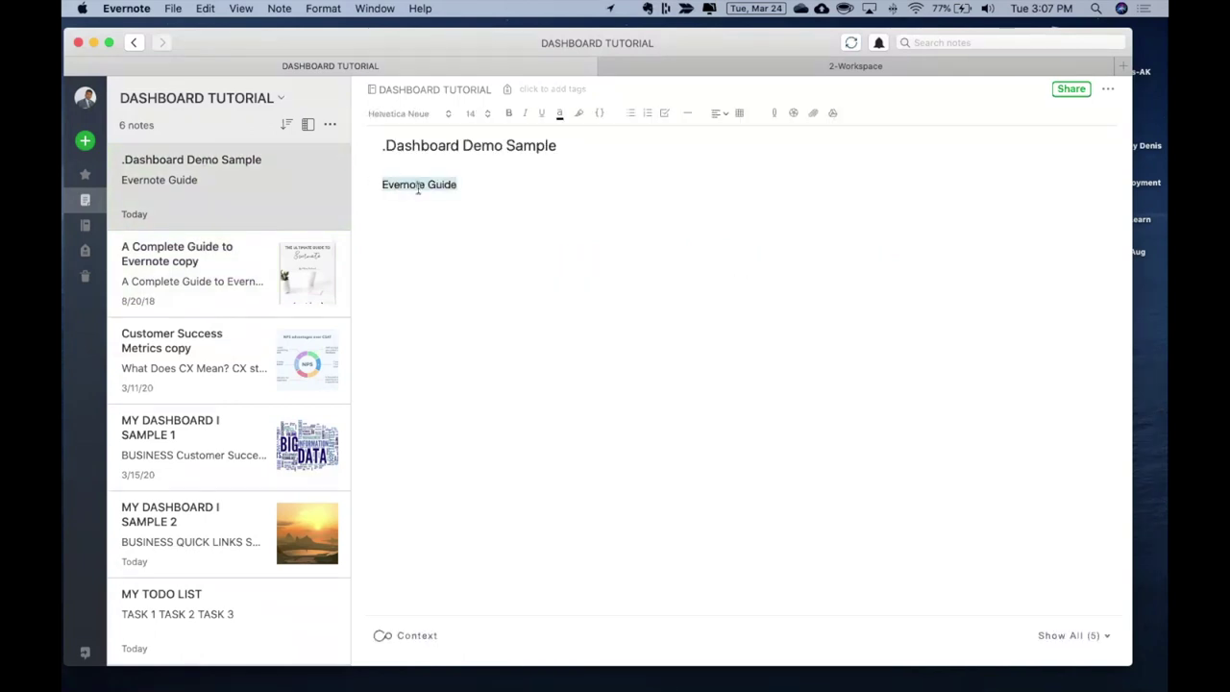
pyautogui.rightClick(418, 187)
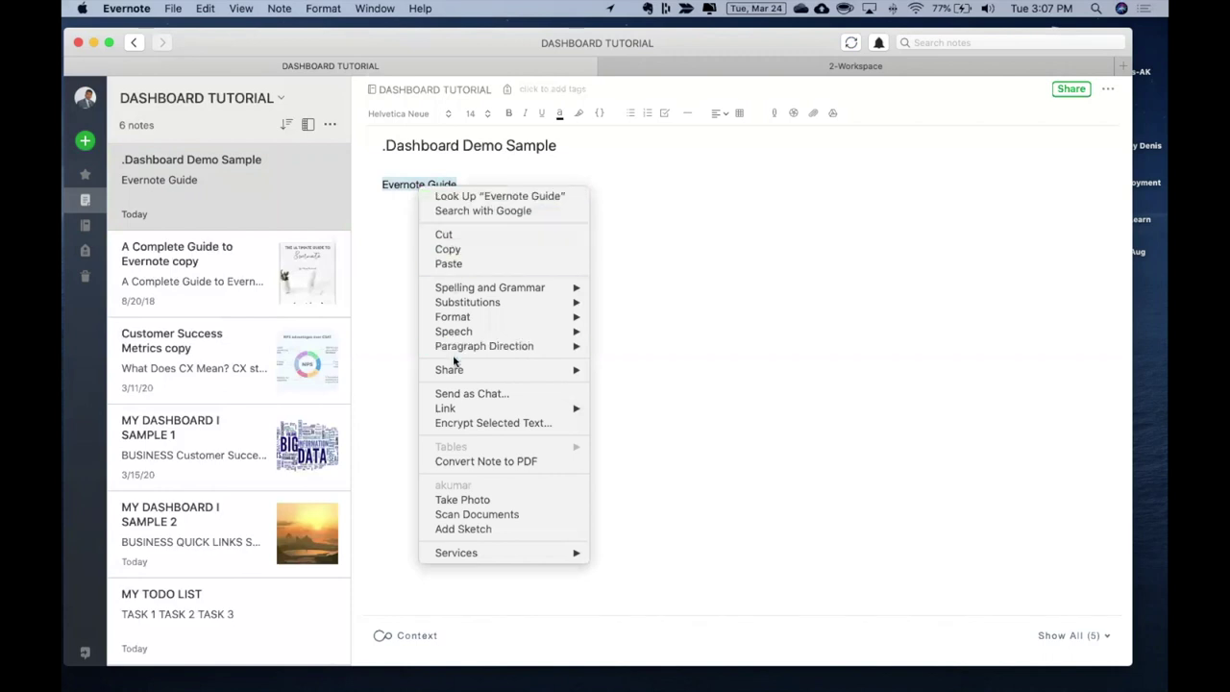
pyautogui.moveTo(460, 411)
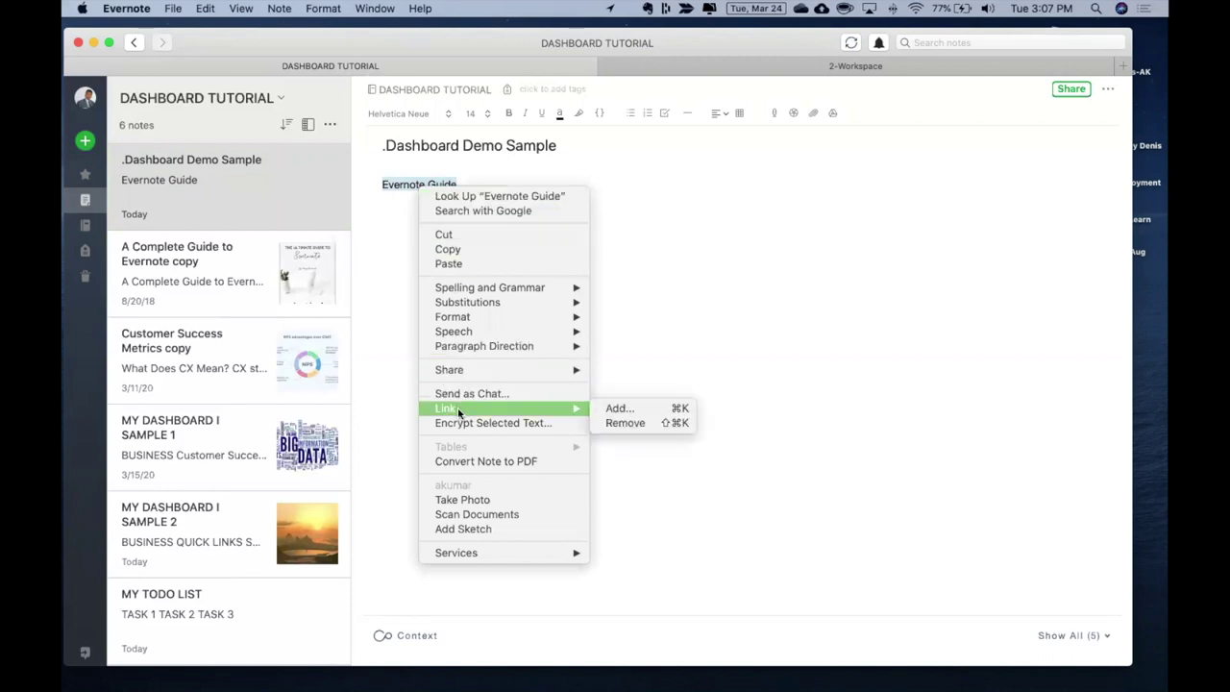
pyautogui.click(617, 409)
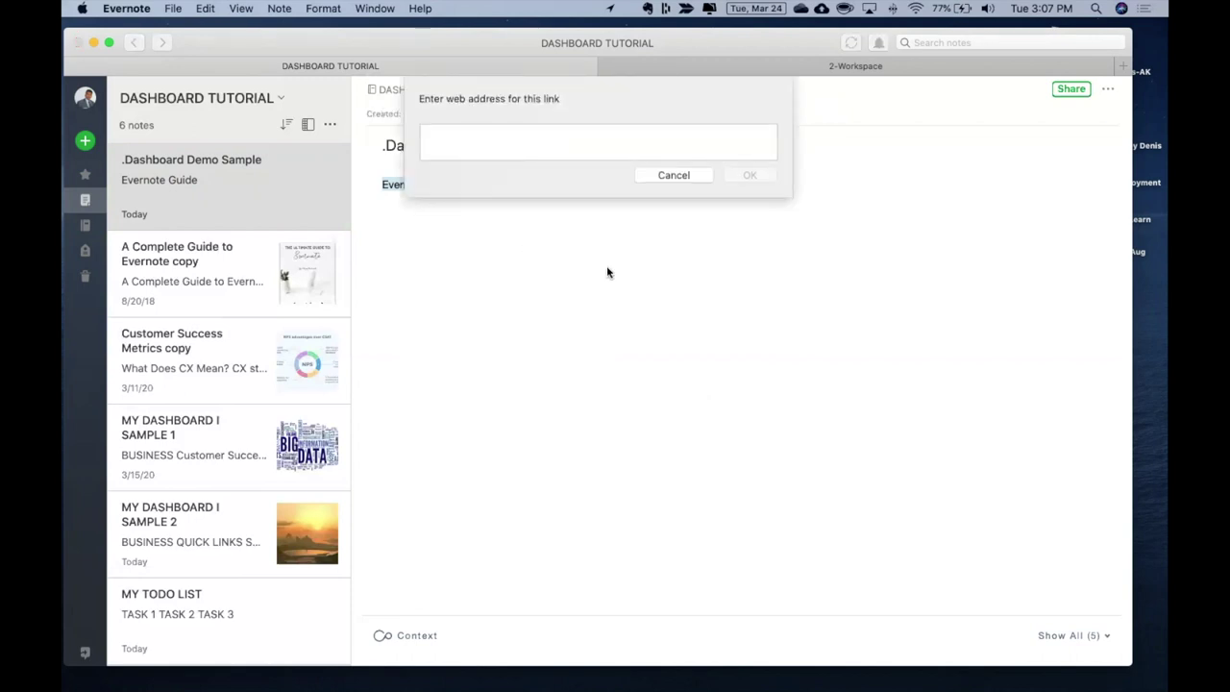
pyautogui.press('super+v')
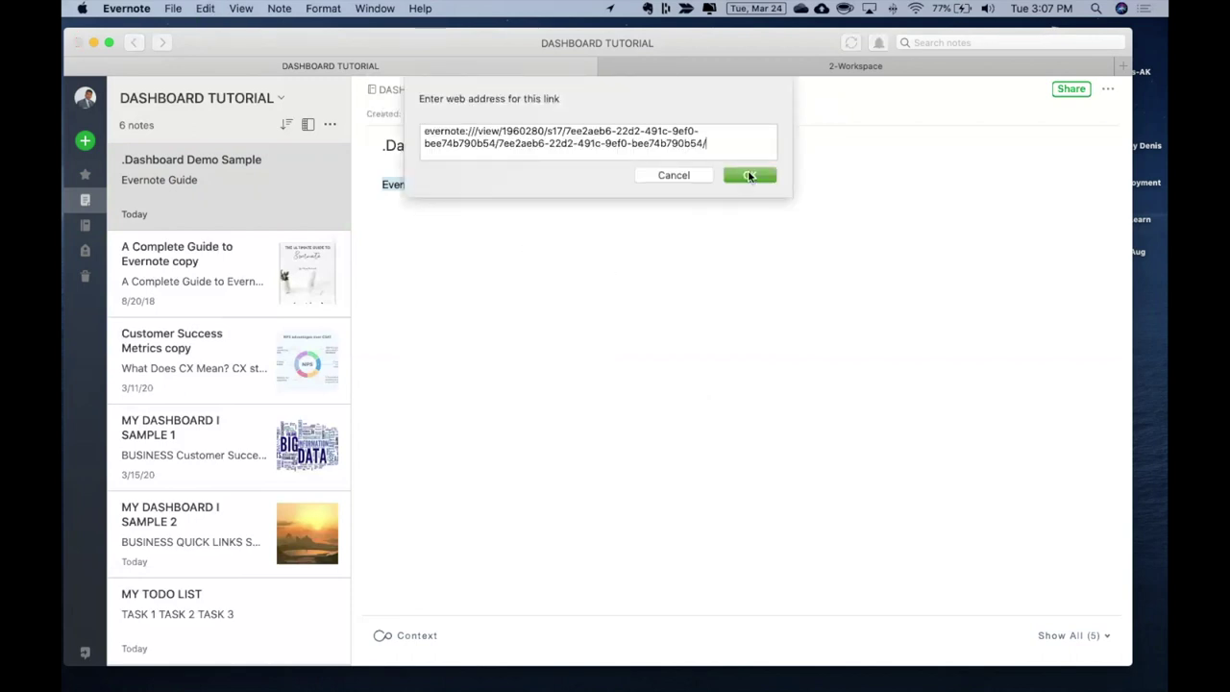
pyautogui.click(749, 176)
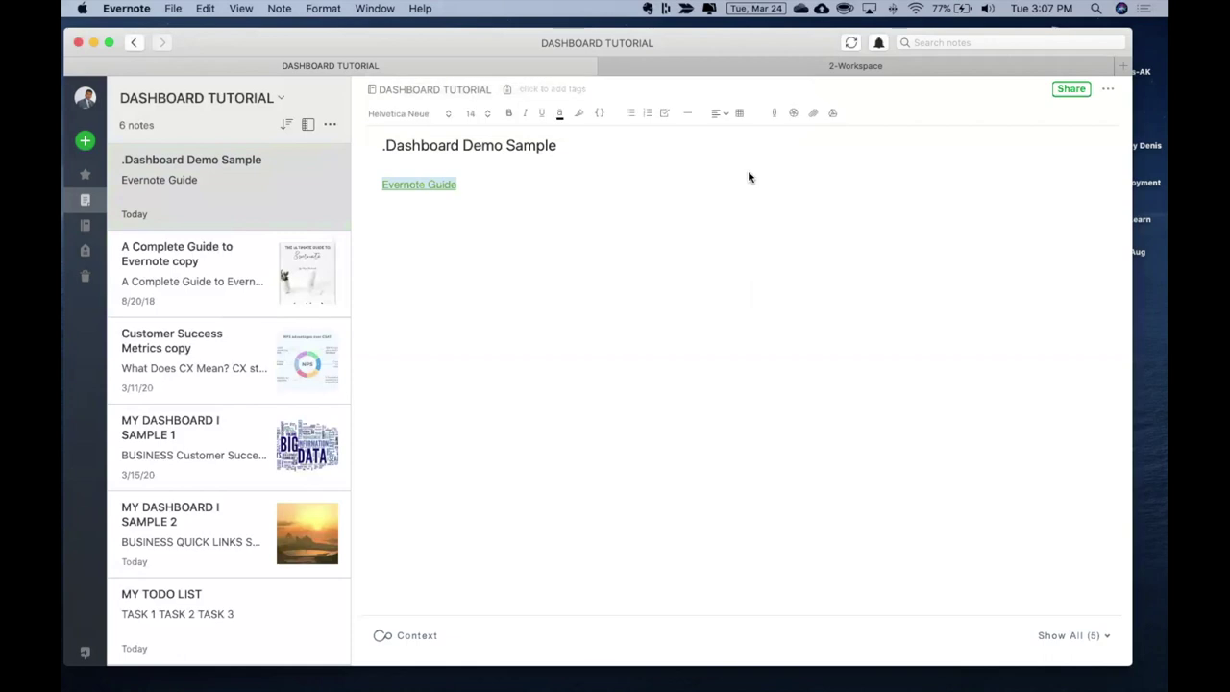
pyautogui.click(473, 207)
# Test the Evernote Guide link, then copy the MY TODO LIST note's link
pyautogui.click(445, 187)
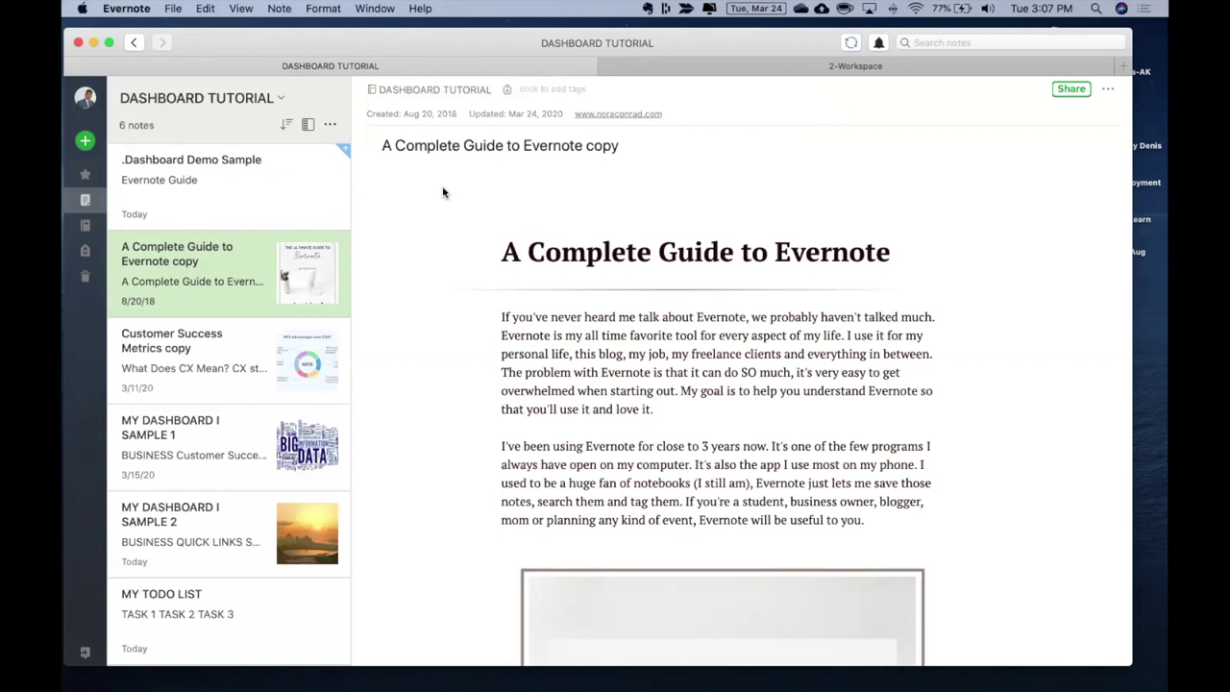
pyautogui.click(221, 207)
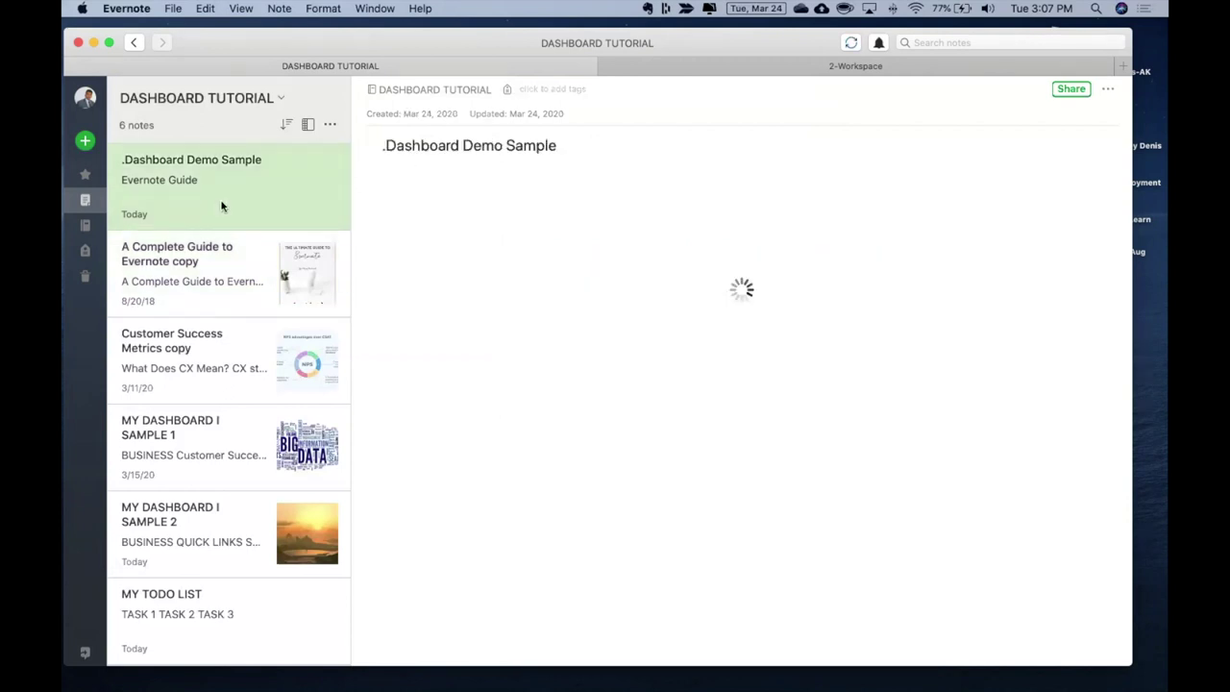
pyautogui.click(185, 601)
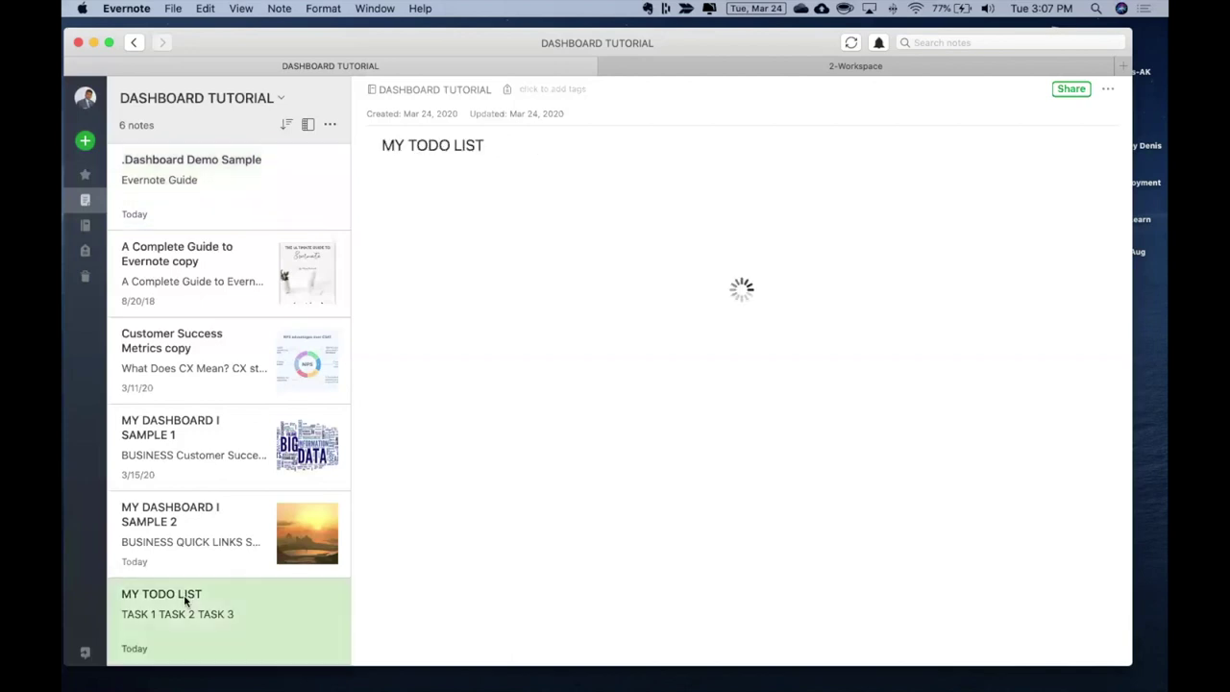
pyautogui.rightClick(186, 601)
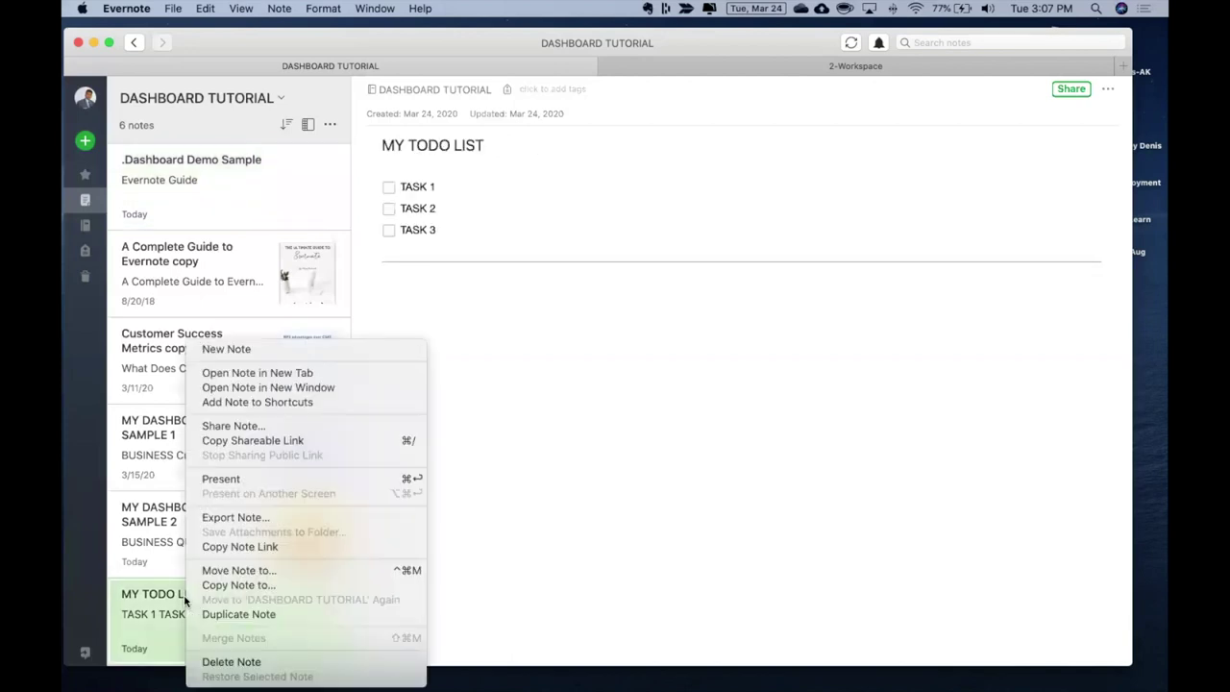
pyautogui.click(234, 546)
# Add a 'My Todo-Tasks' line below Evernote Guide, linked to the MY TODO LIST note via Cmd+K
pyautogui.click(229, 196)
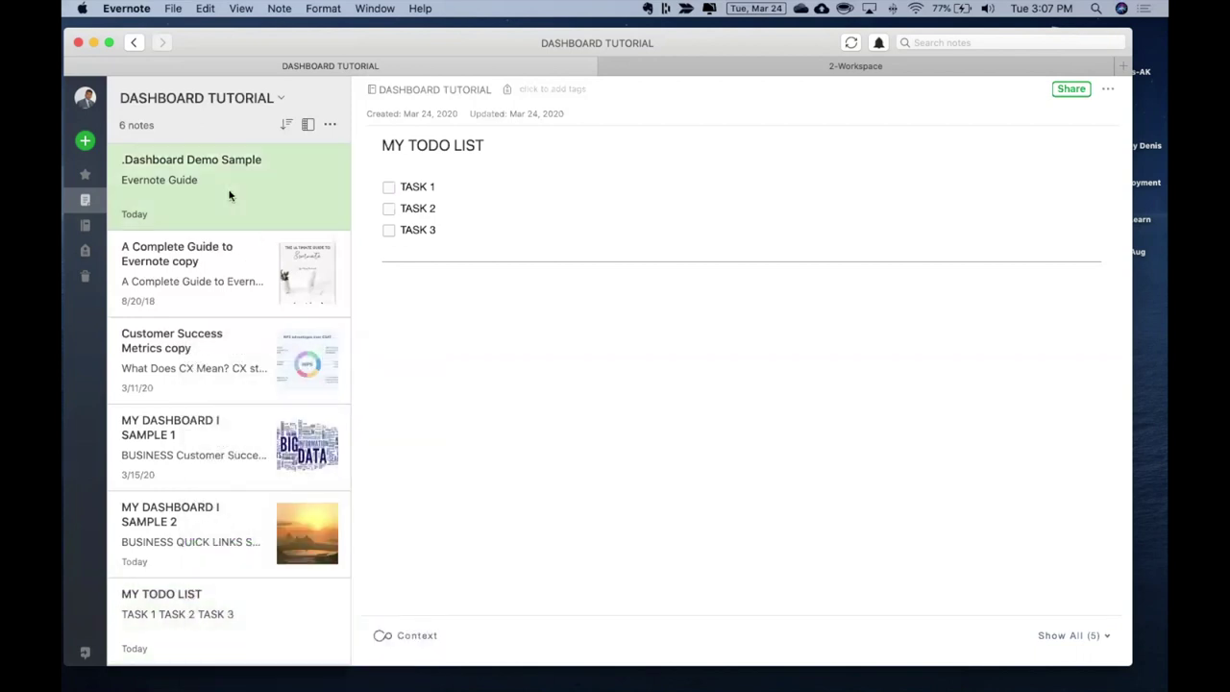
pyautogui.click(467, 185)
pyautogui.press('Return')
pyautogui.write('My Todo-Tasks')
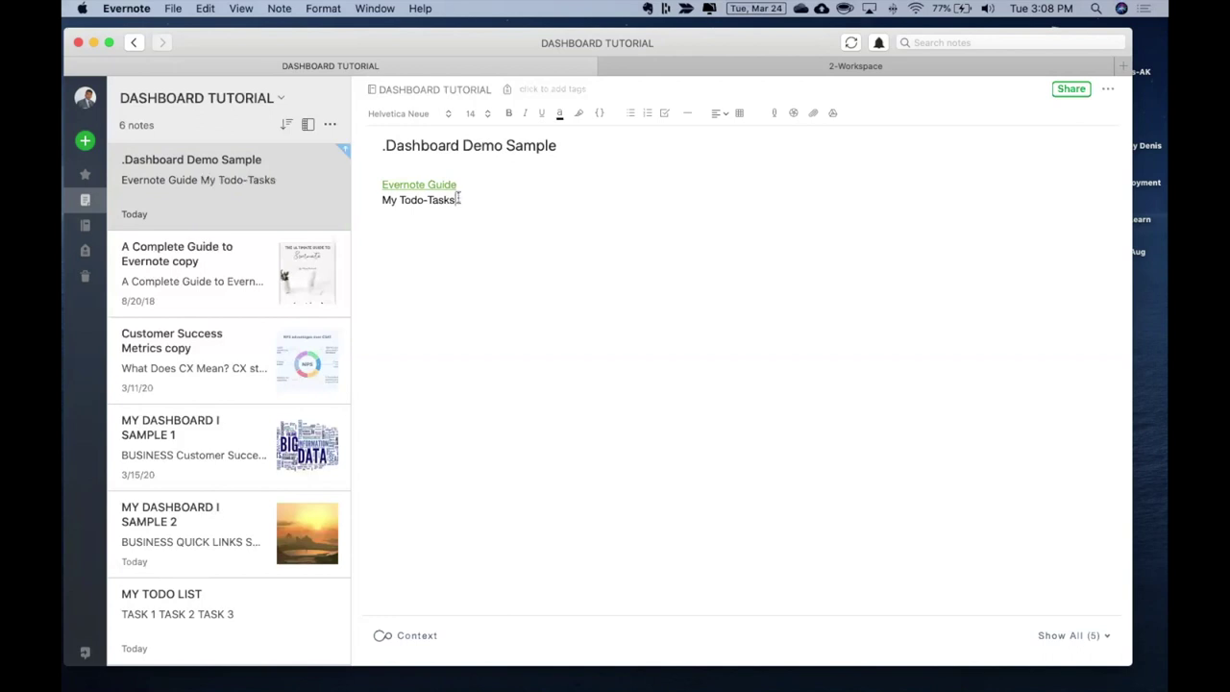
pyautogui.moveTo(459, 199); pyautogui.dragTo(374, 199)
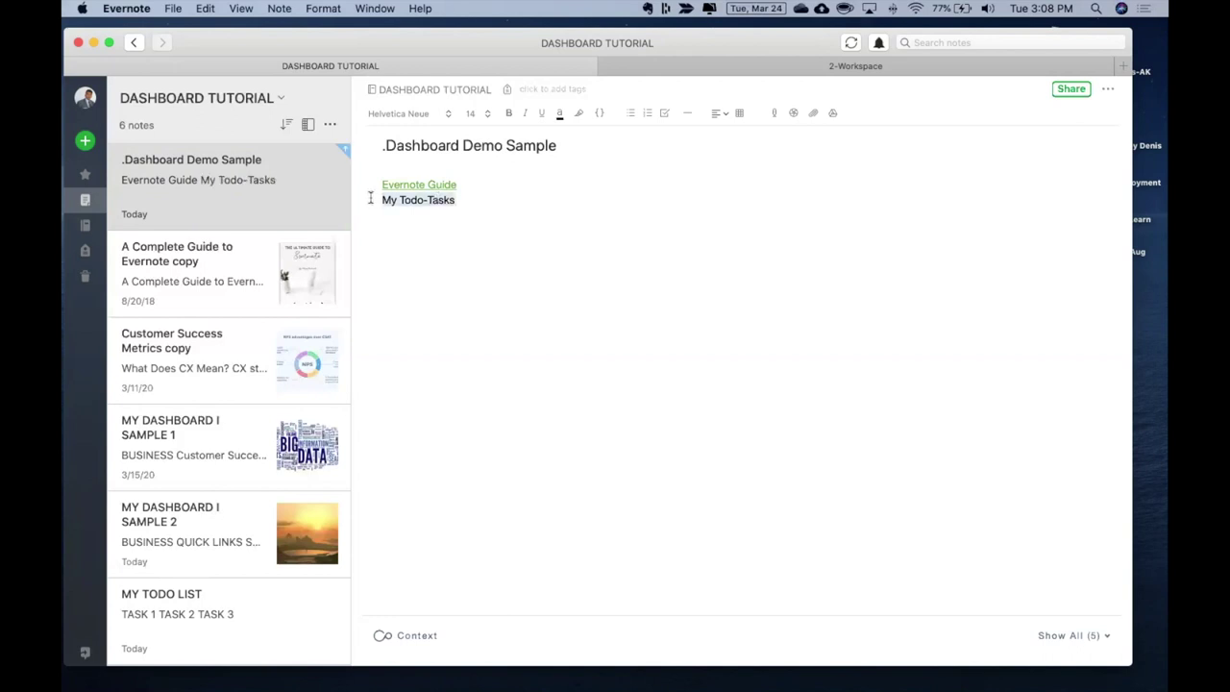
pyautogui.press('super+k')
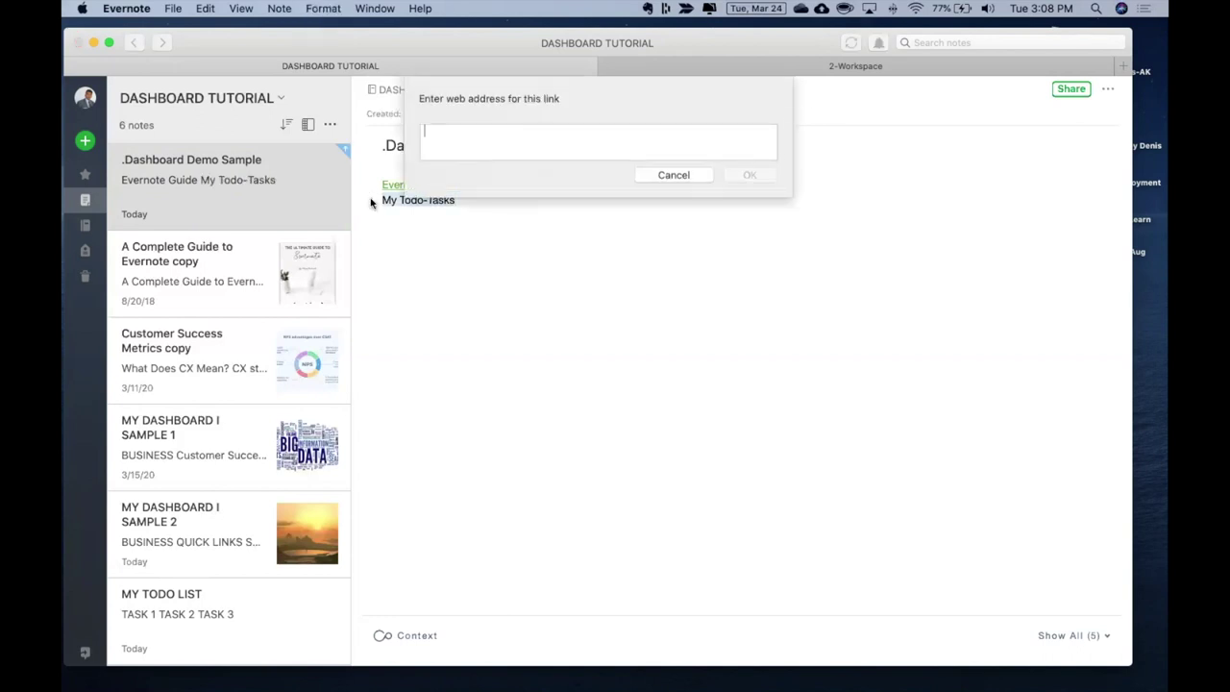
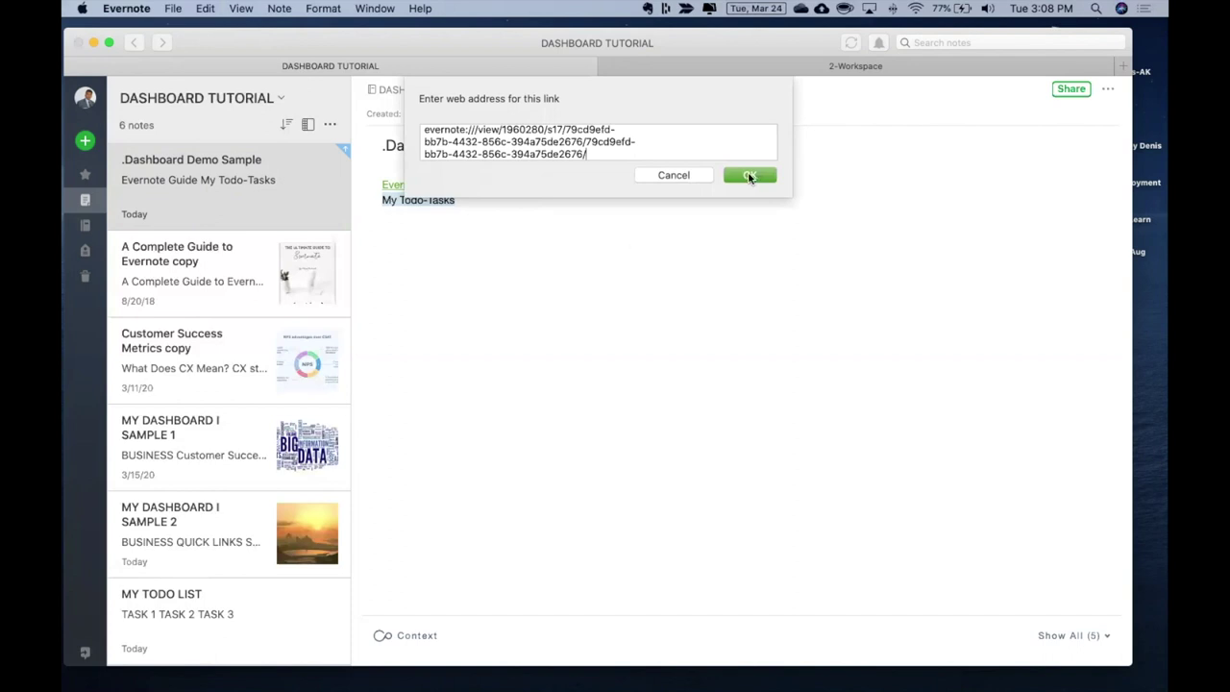
pyautogui.click(749, 177)
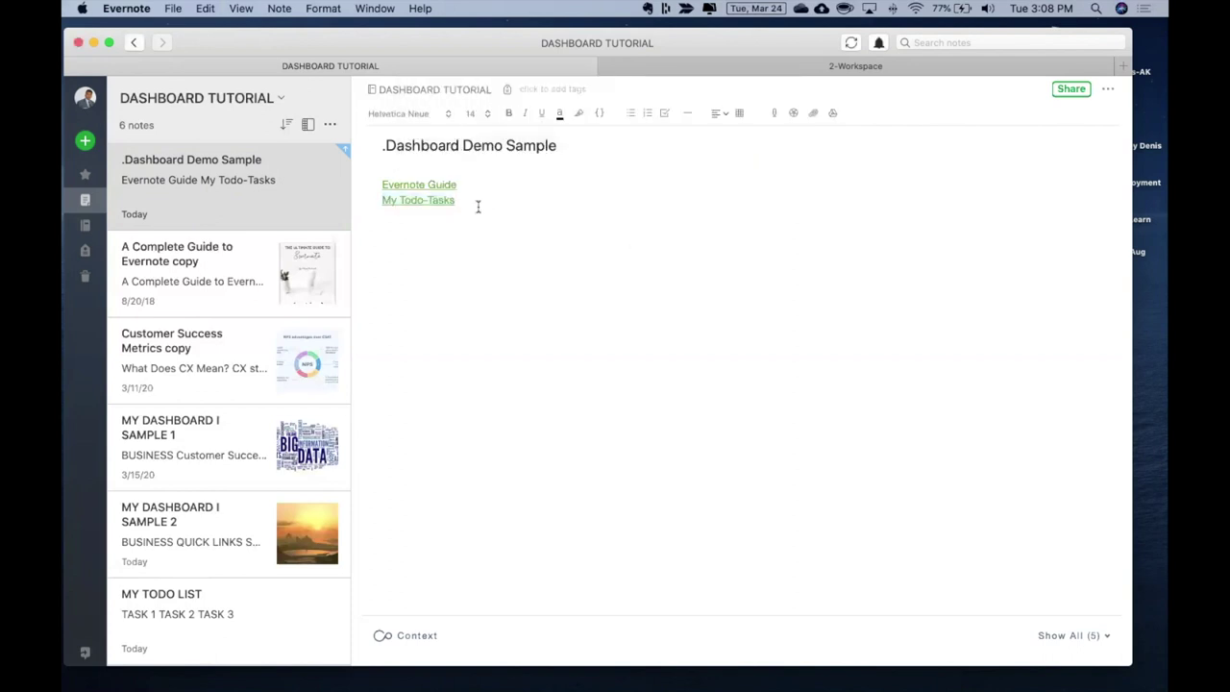
# Add an empty line below the two note links in the dashboard note
pyautogui.press('Return')
pyautogui.press('Return')
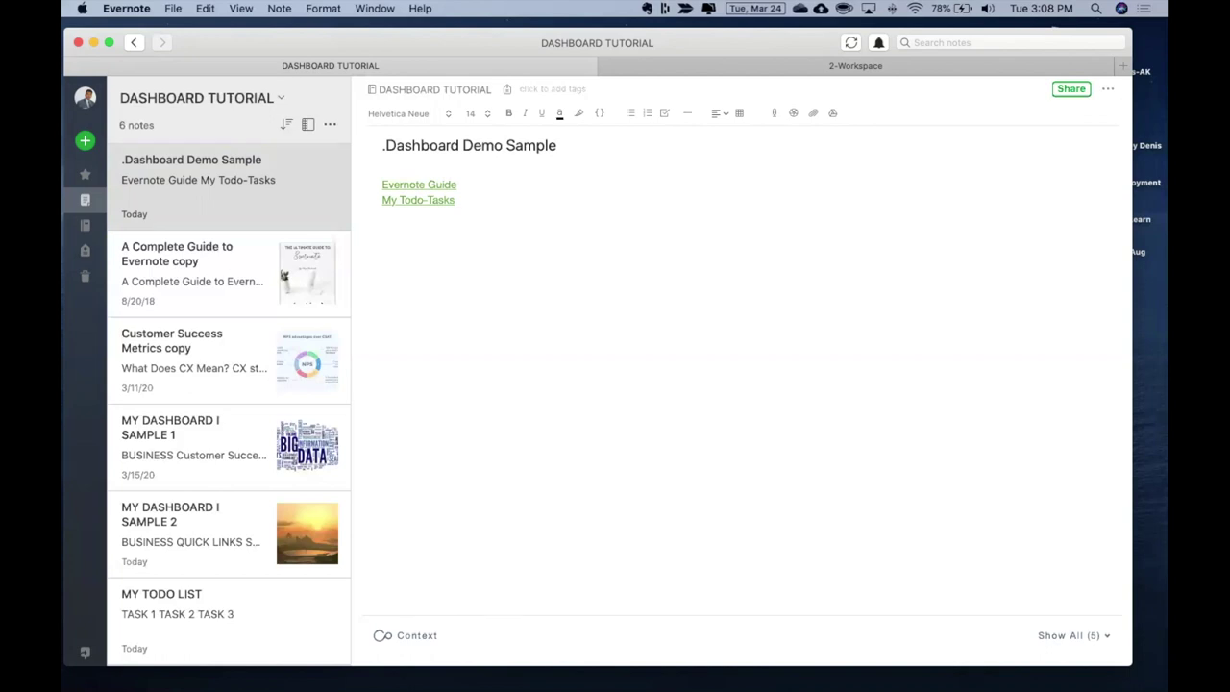
# Add a 'Google Calendar' line linked to the Google Calendar web address, then start a new line
pyautogui.hotkey('ctrl', 'Right')
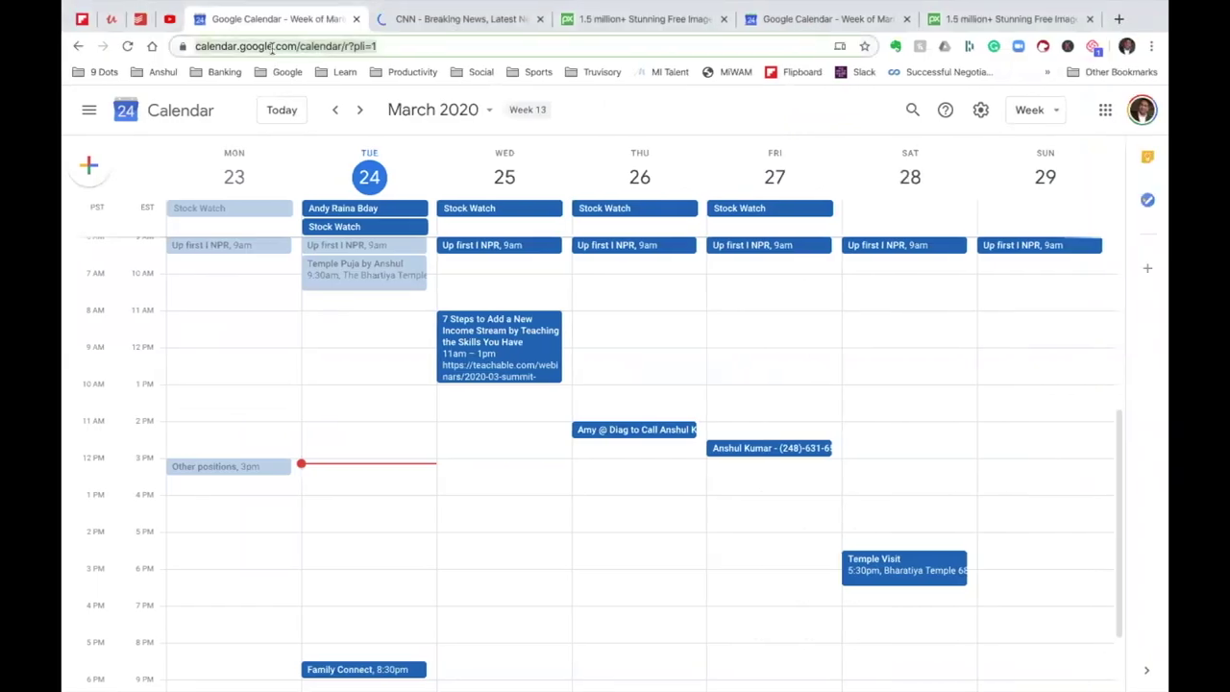
pyautogui.hotkey('ctrl', 'Left')
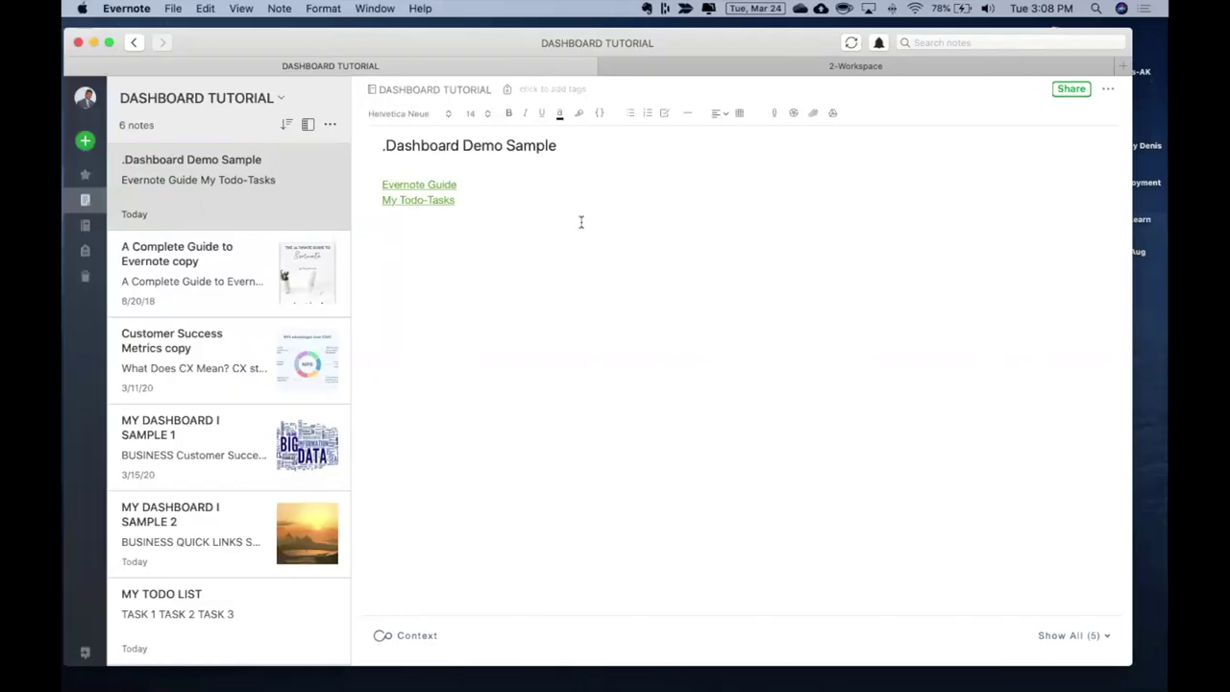
pyautogui.write('Google Calendar')
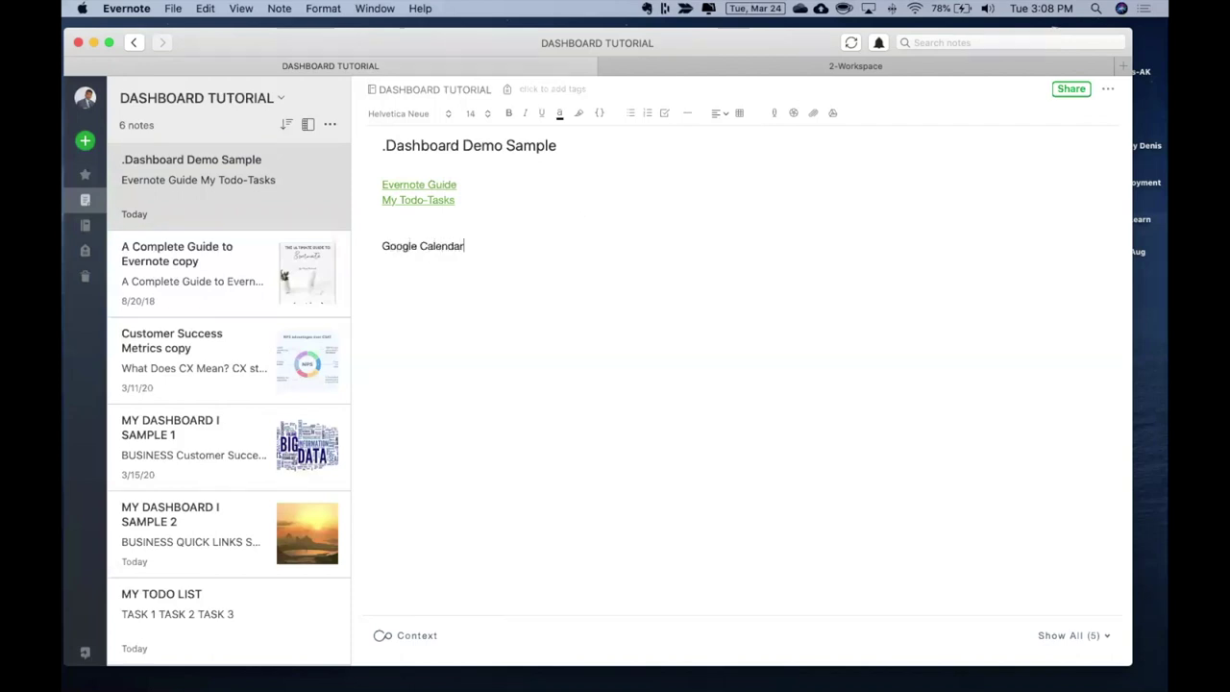
pyautogui.moveTo(473, 246); pyautogui.dragTo(376, 246)
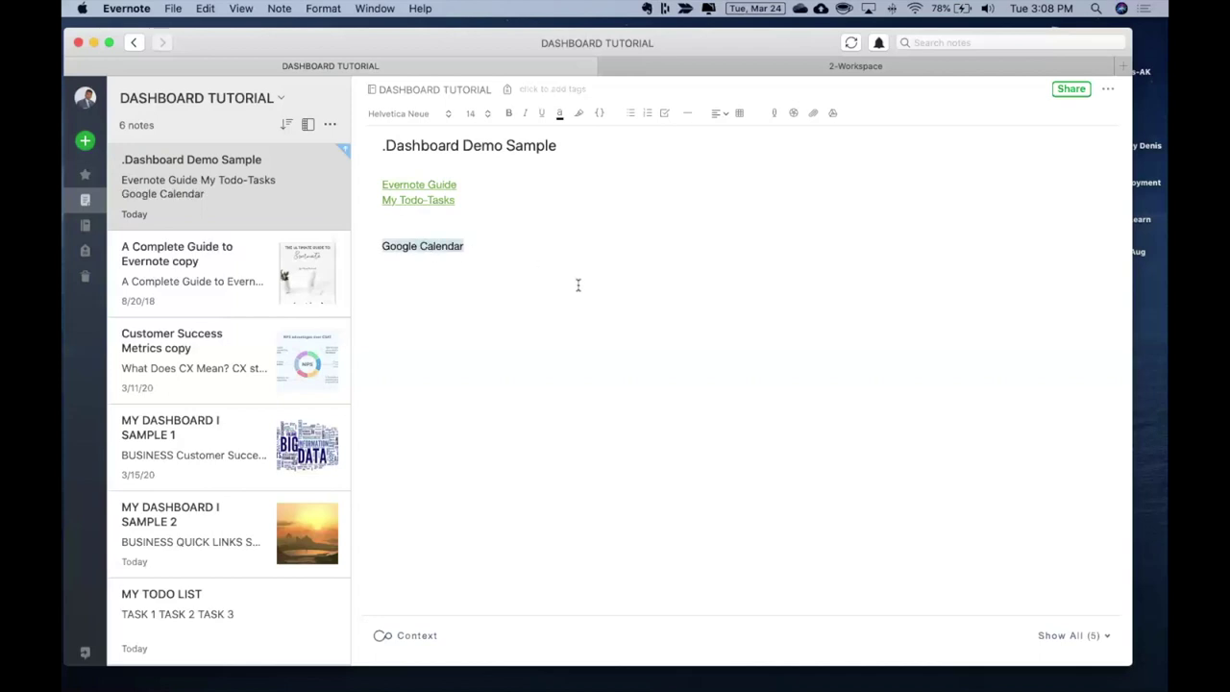
pyautogui.press('super+k')
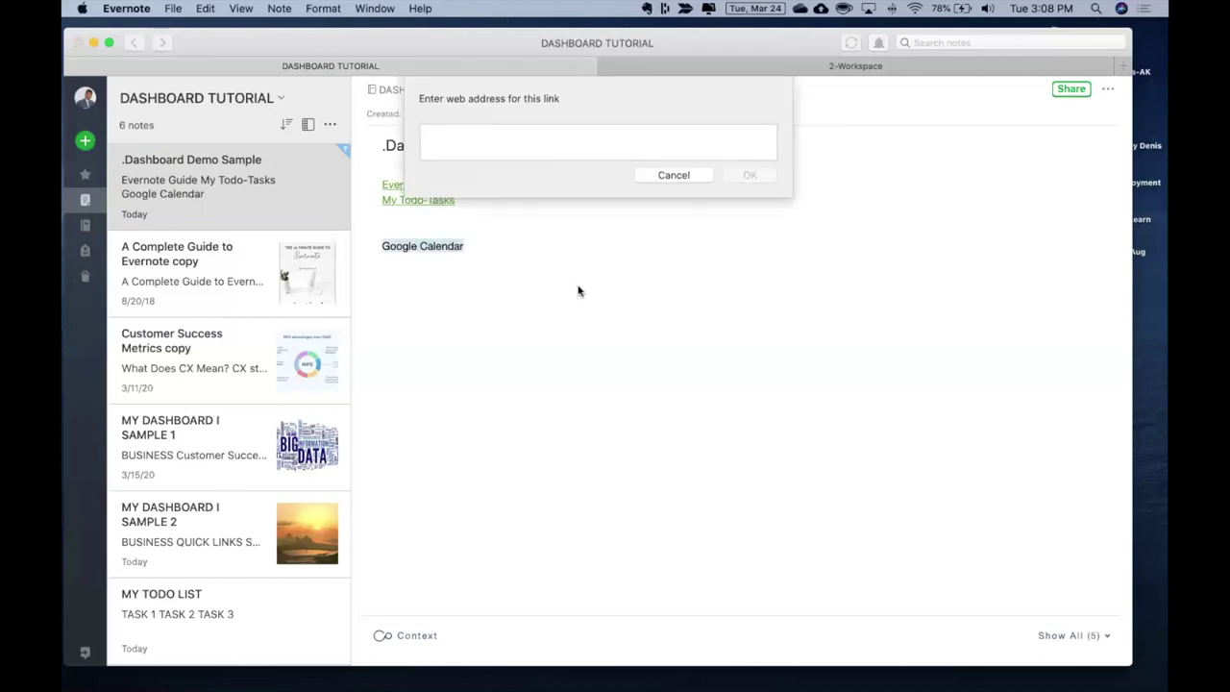
pyautogui.write('https://calendar.google.com/calendar/r?pli=1')
pyautogui.press('Return')
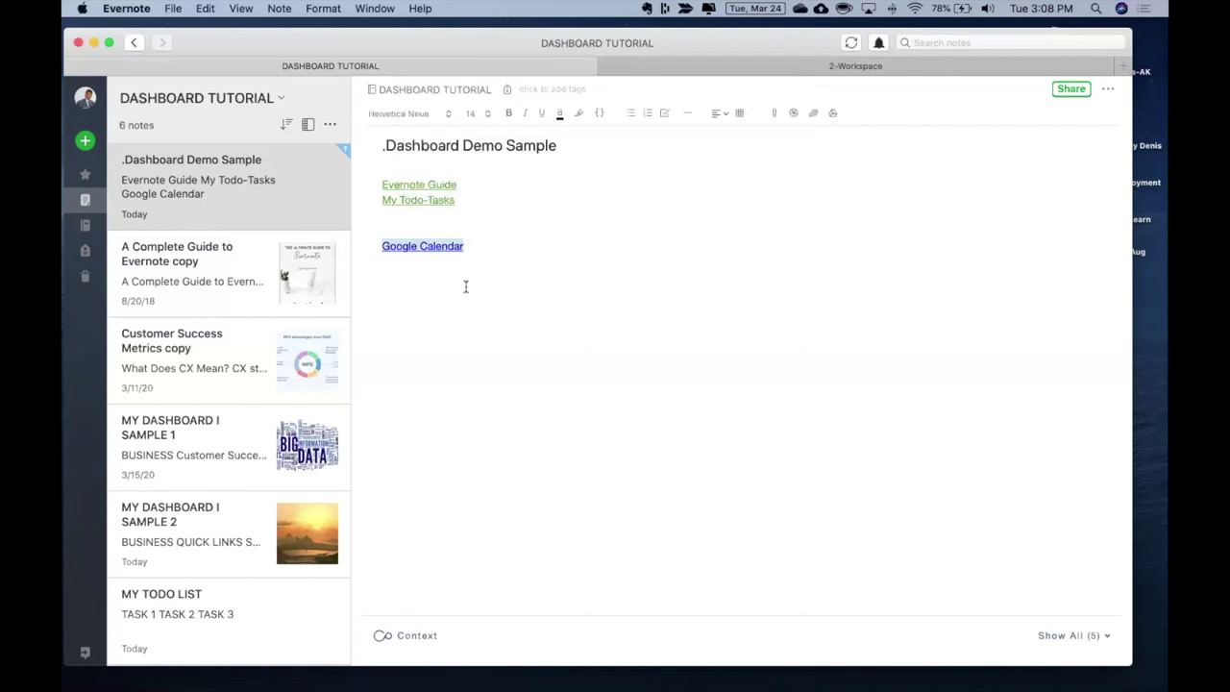
pyautogui.click(463, 284)
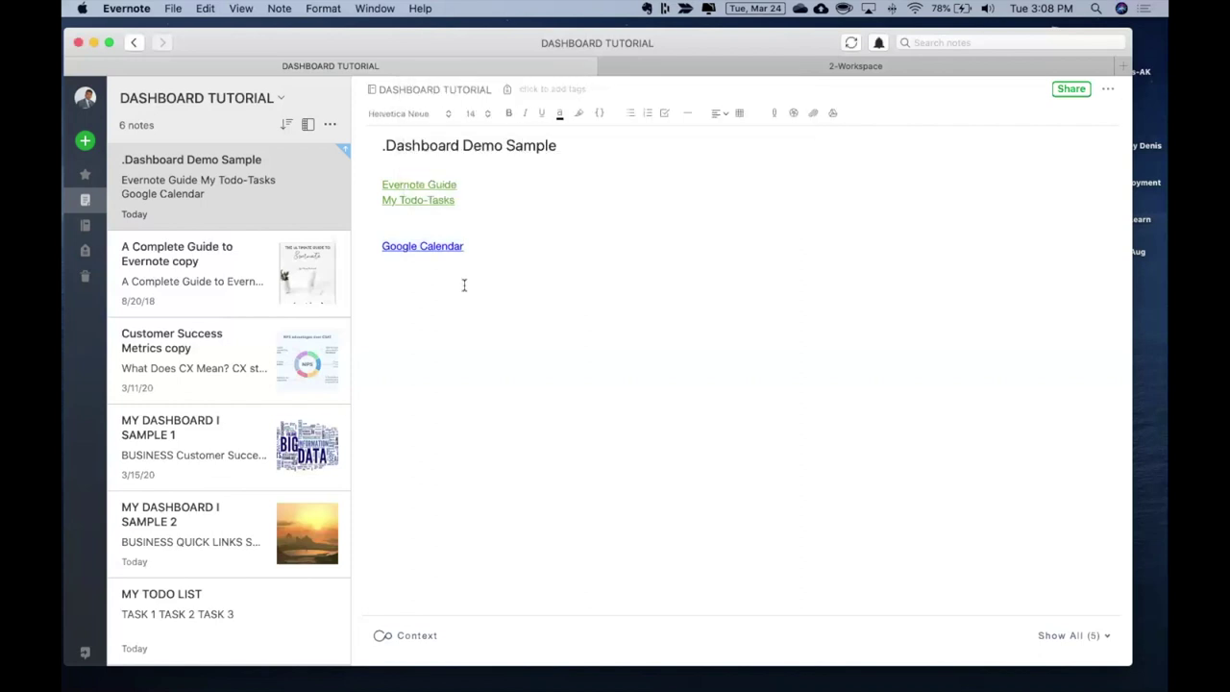
pyautogui.press('Return')
# Type 'CNN' on the new line and copy the CNN page's web address from the browser
pyautogui.write('CNN')
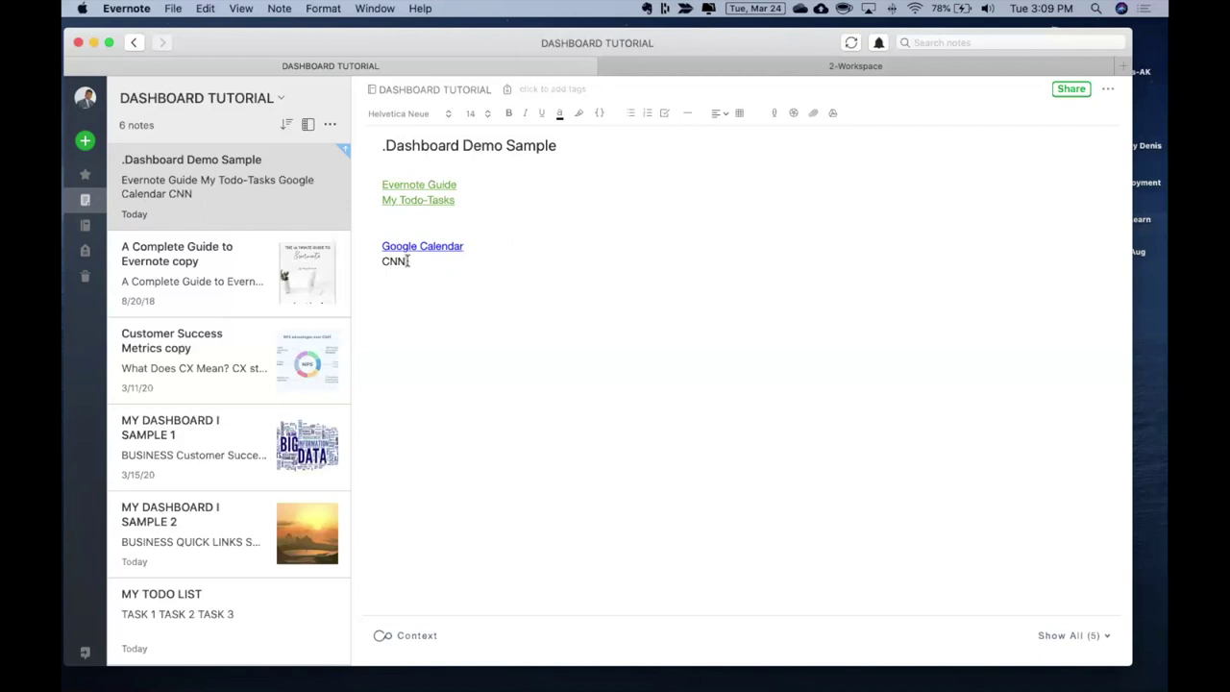
pyautogui.moveTo(407, 262); pyautogui.dragTo(381, 260)
pyautogui.press('super+Tab')
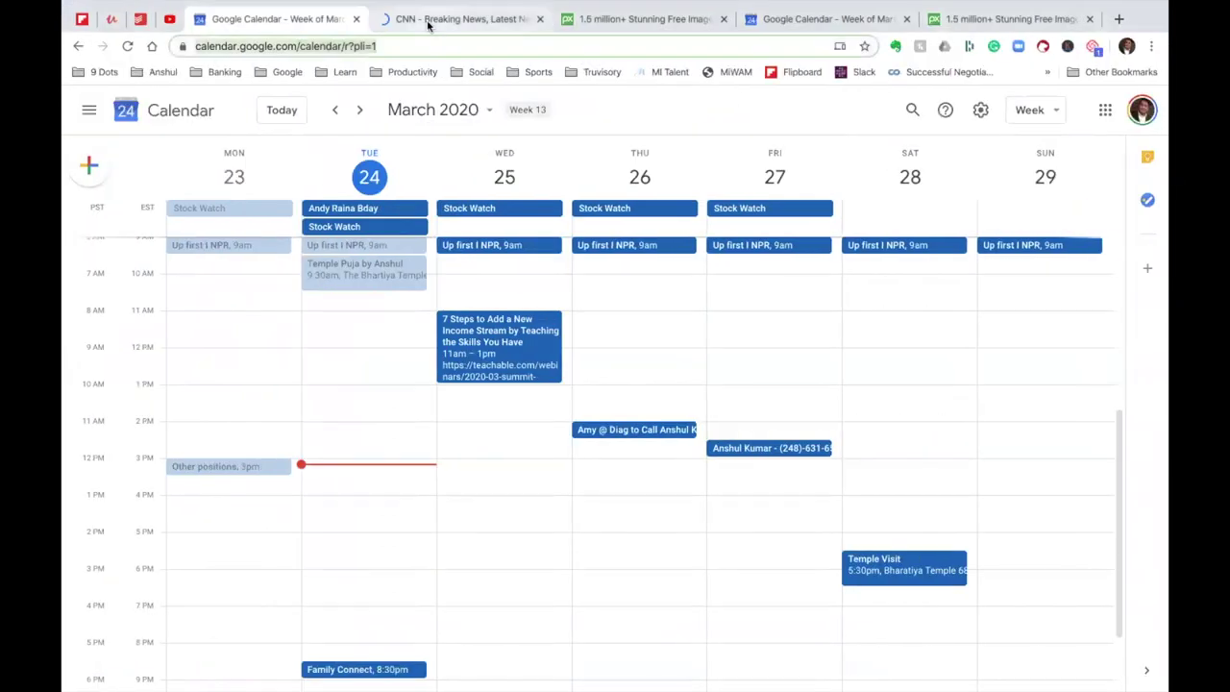
pyautogui.click(426, 19)
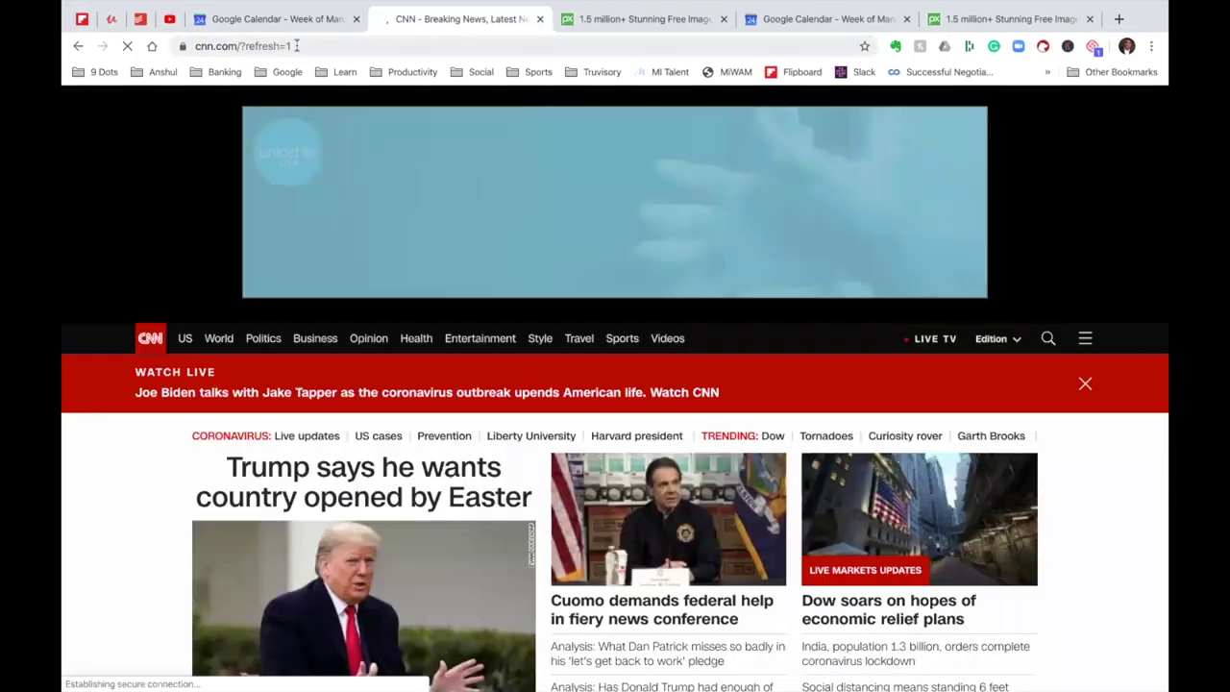
pyautogui.click(296, 46)
pyautogui.press('super+c')
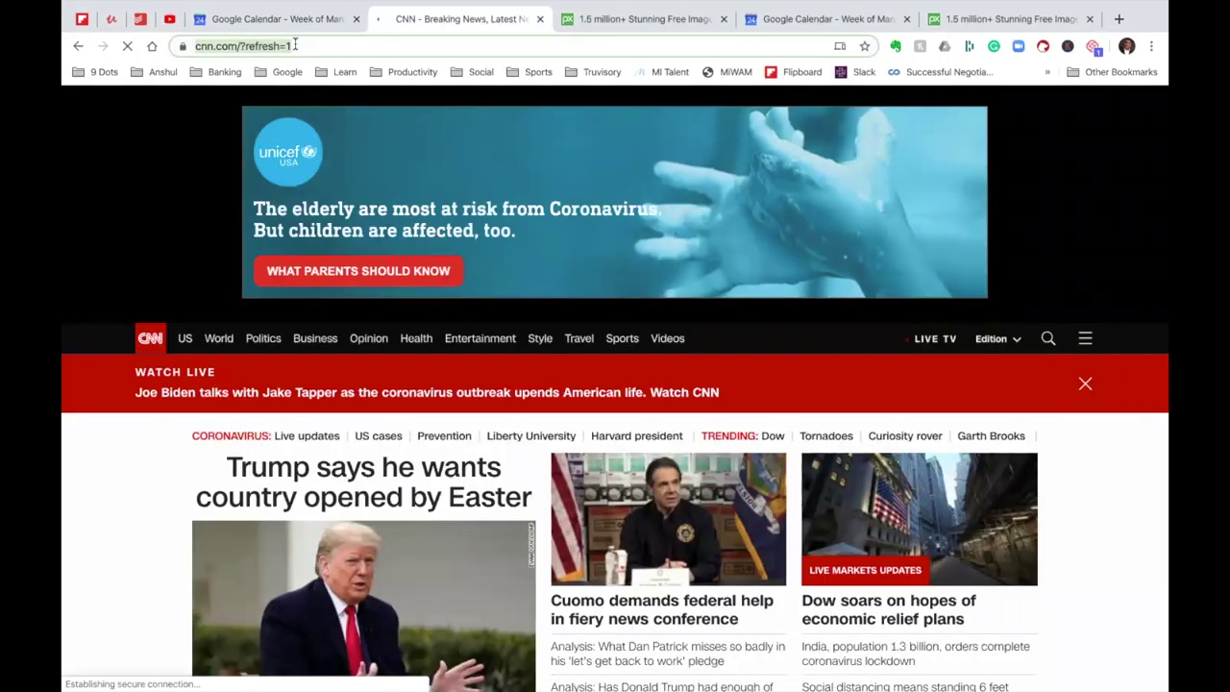
pyautogui.press('super+Tab')
# Link 'CNN' to the cnn.com address and test that the link opens
pyautogui.click(409, 262)
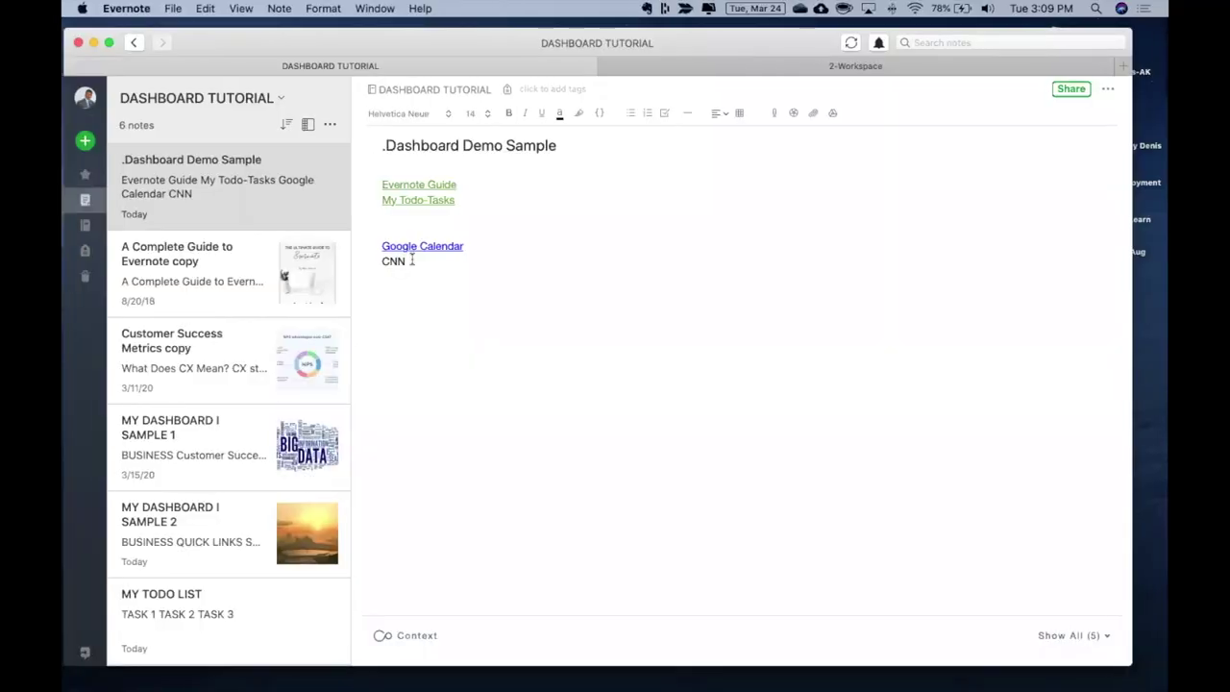
pyautogui.moveTo(409, 262); pyautogui.dragTo(373, 261)
pyautogui.press('super+k')
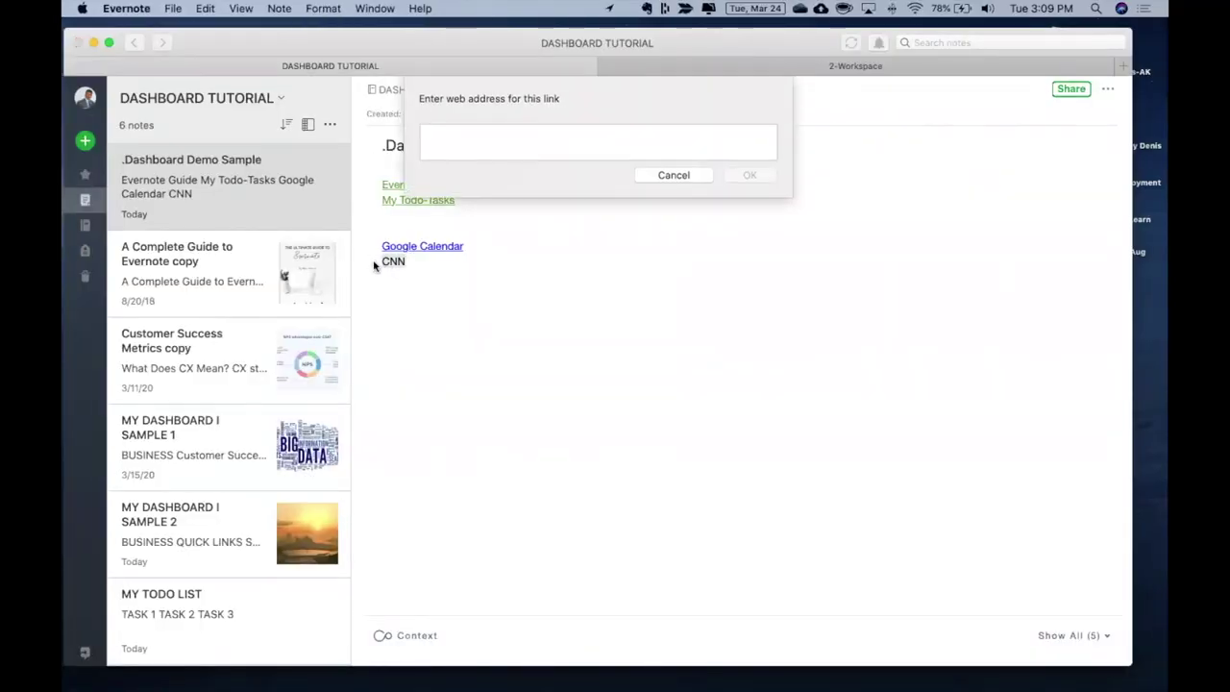
pyautogui.press('super+v')
pyautogui.press('Return')
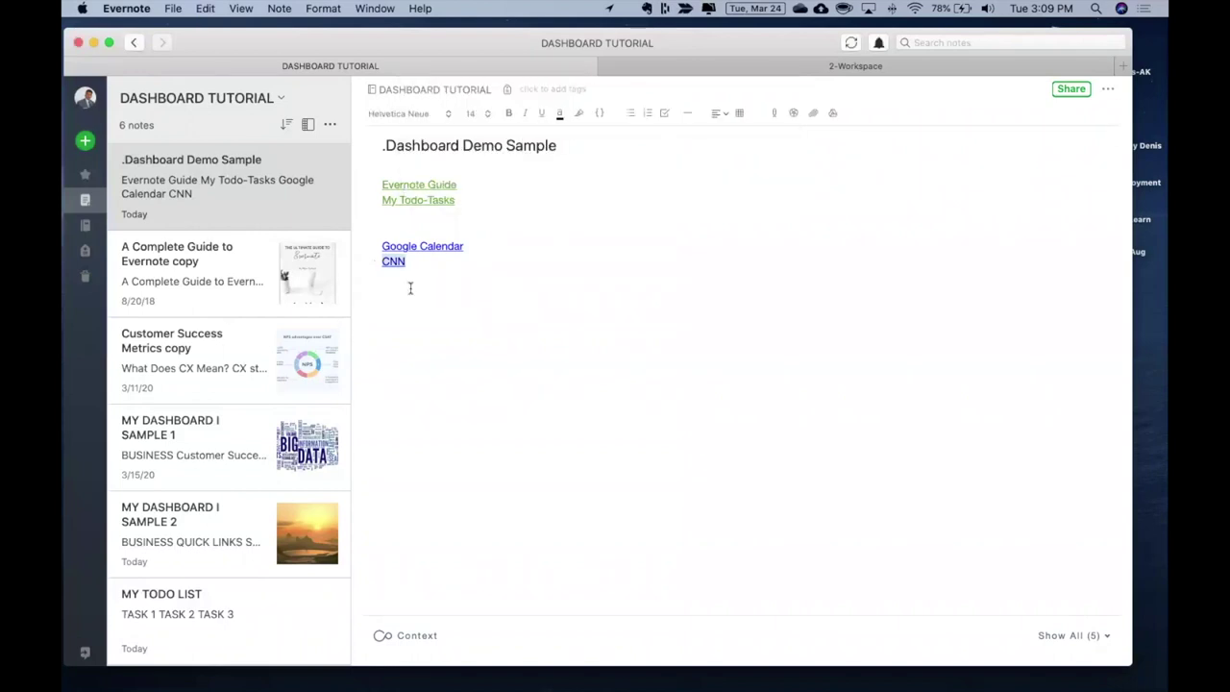
pyautogui.click(403, 264)
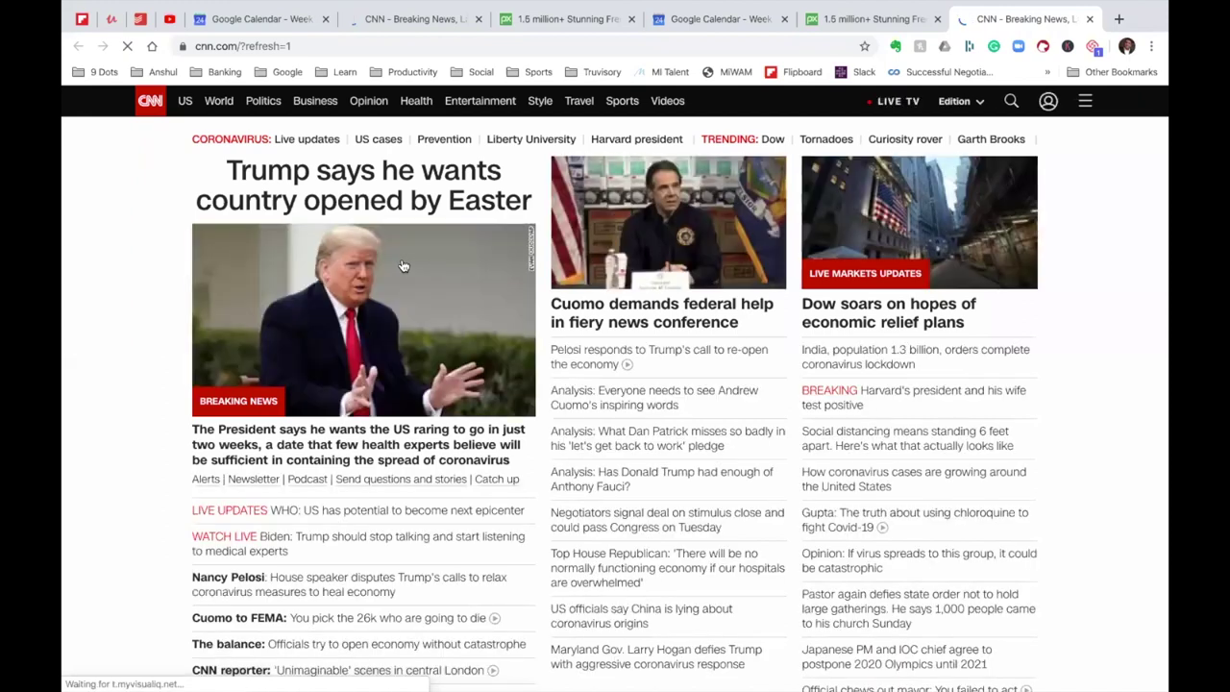
pyautogui.press('super+Tab')
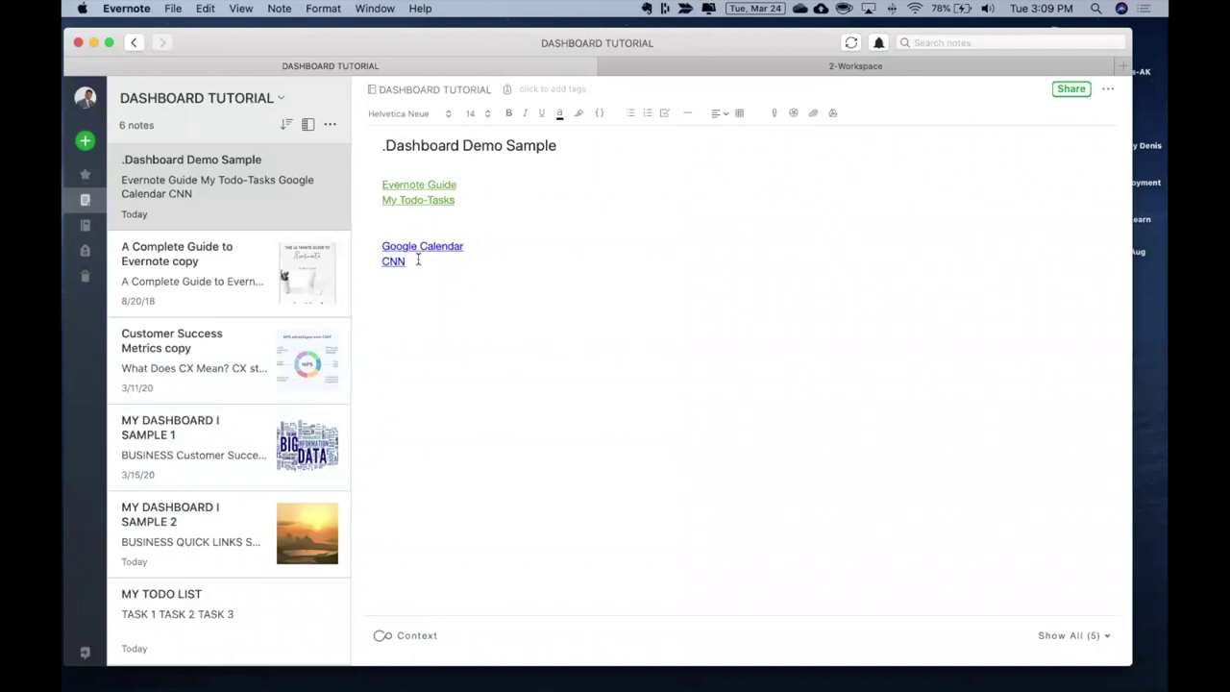
pyautogui.press('Return')
pyautogui.press('Return')
# Open MY DASHBOARD I SAMPLE 1, scroll down to follow its Pixabay link, then return to Evernote
pyautogui.click(204, 440)
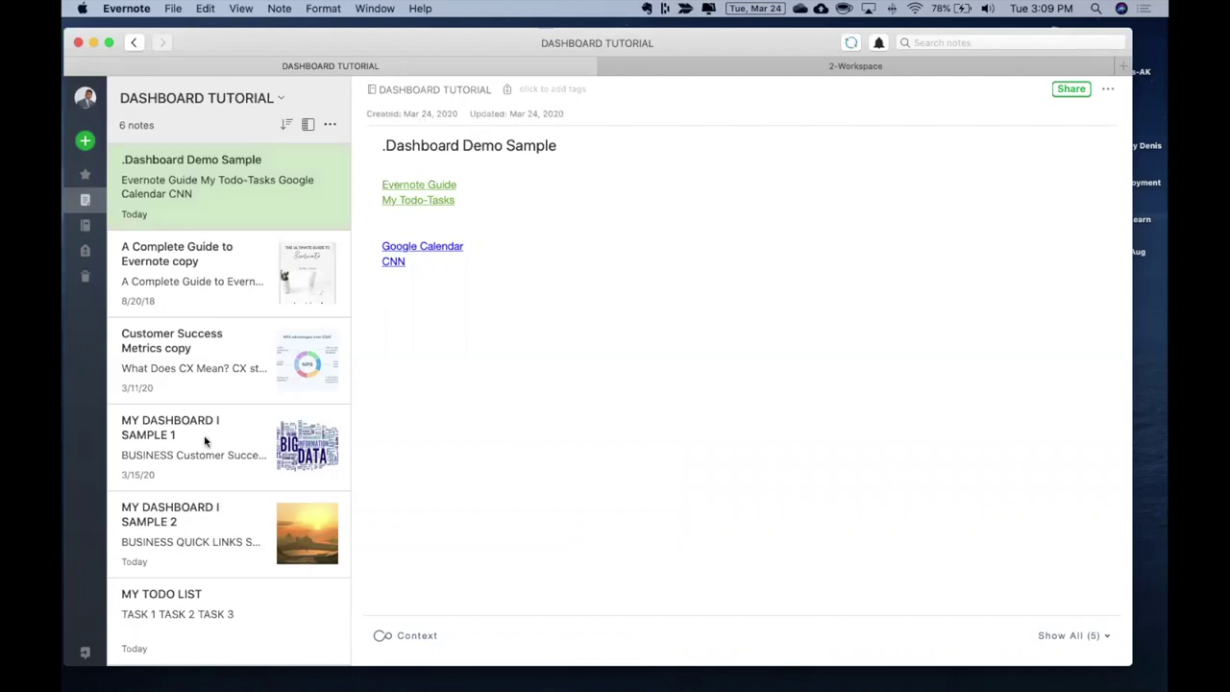
pyautogui.click(205, 441)
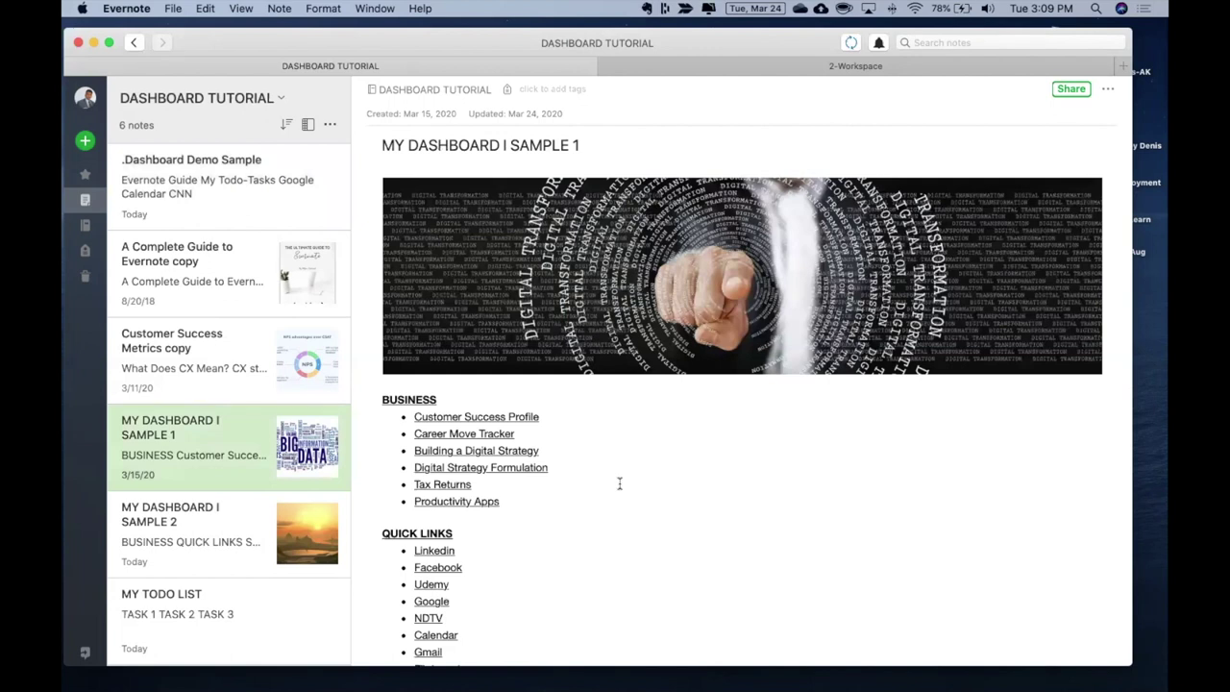
pyautogui.scroll(-1, 620, 483)
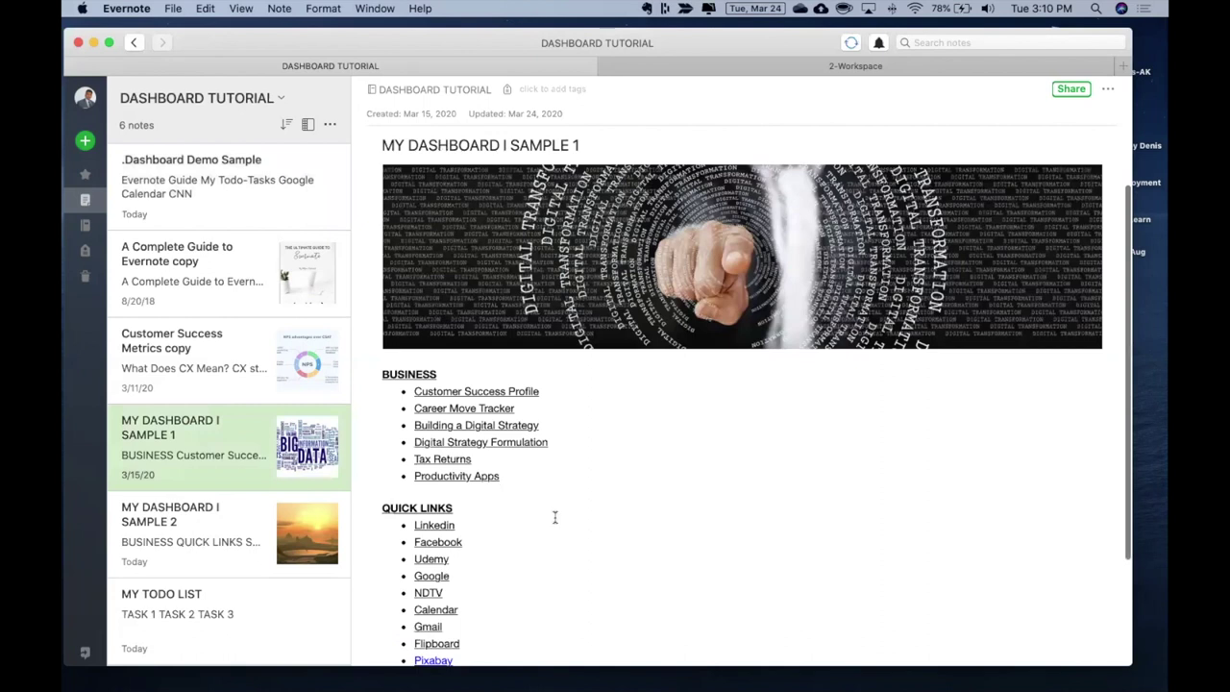
pyautogui.scroll(-2, 555, 516)
pyautogui.scroll(-1, 558, 385)
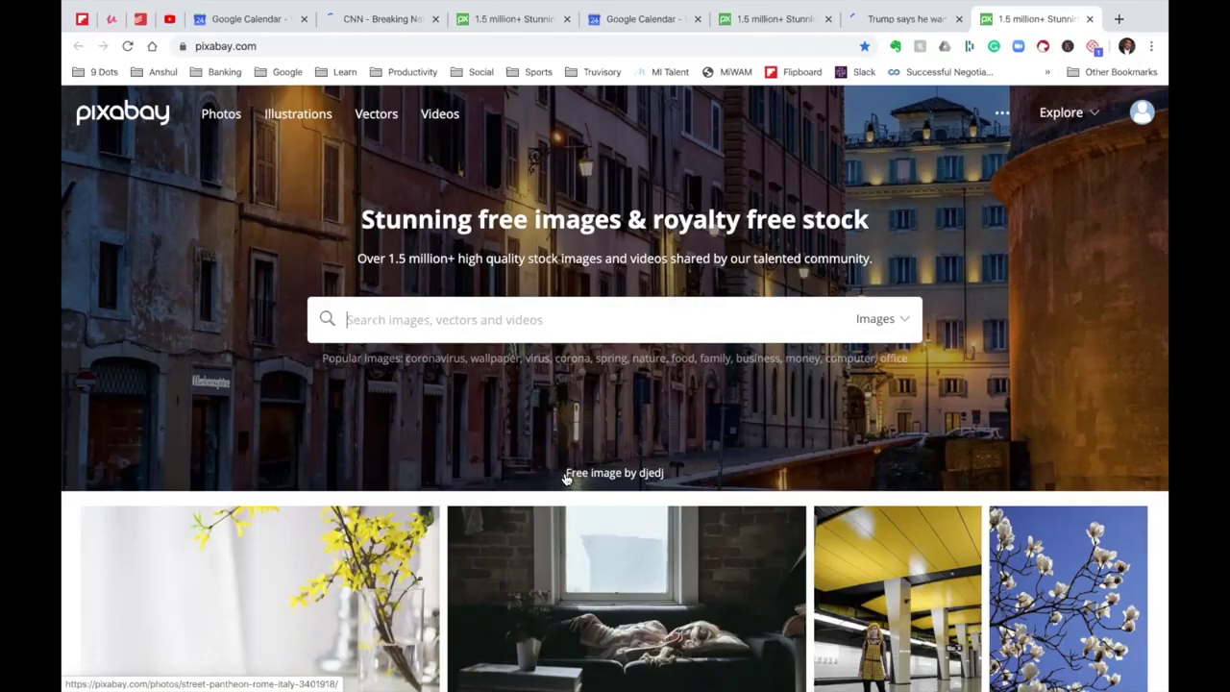
pyautogui.press('super+Tab')
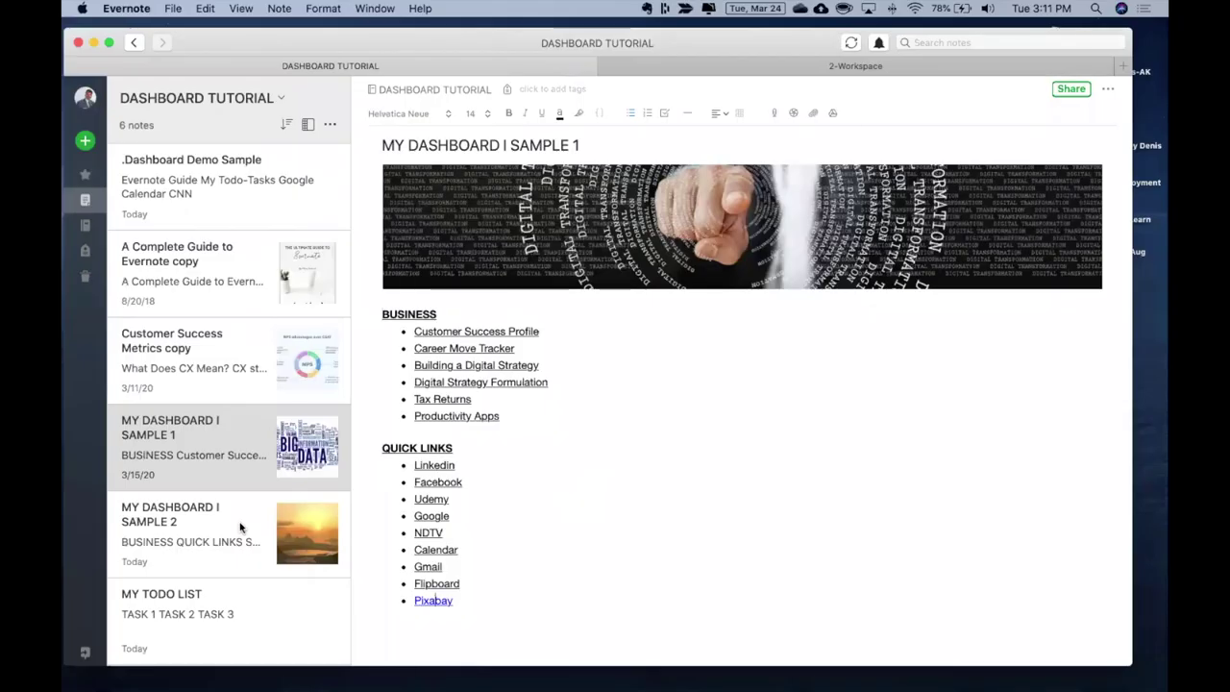
# Open MY DASHBOARD I SAMPLE 2, follow the Google link under QUICK LINKS, then return to Evernote
pyautogui.click(240, 527)
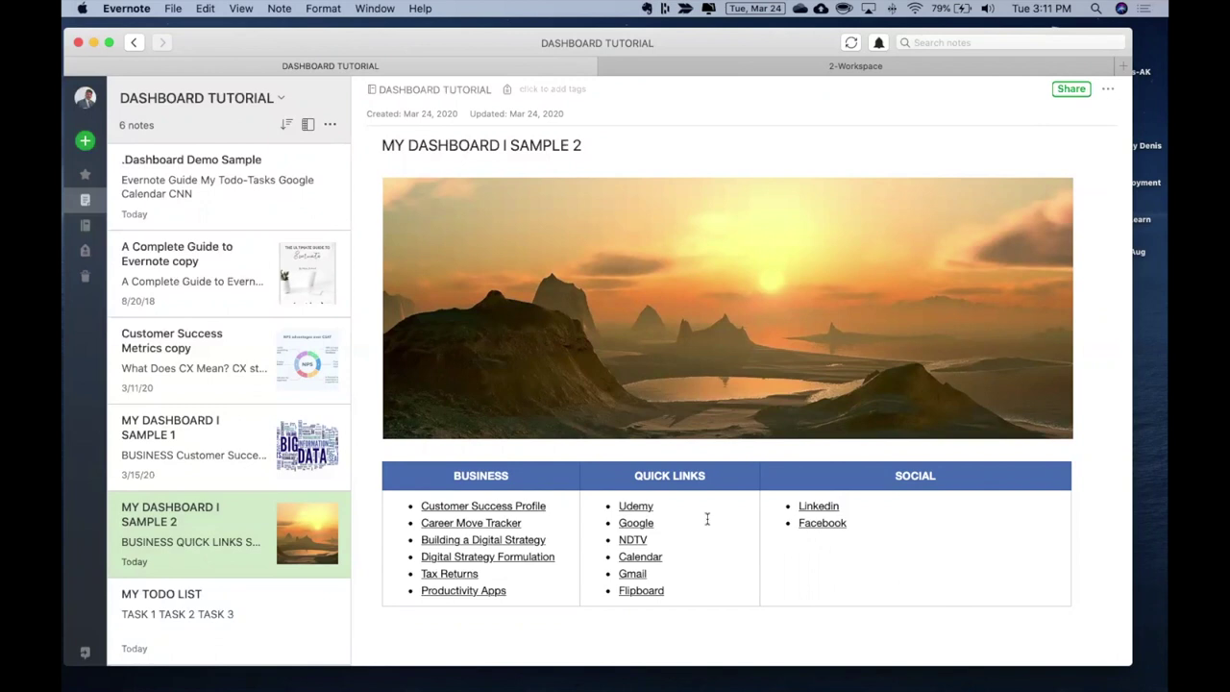
pyautogui.click(636, 524)
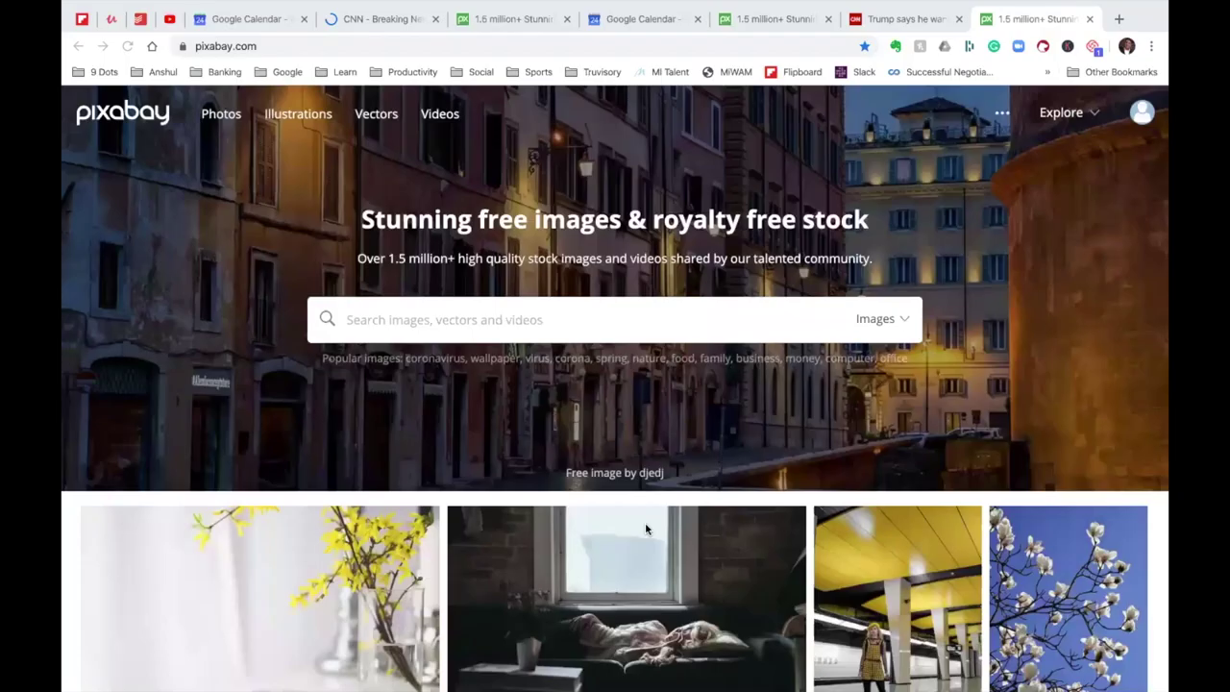
pyautogui.hotkey('ctrl', 'Left')
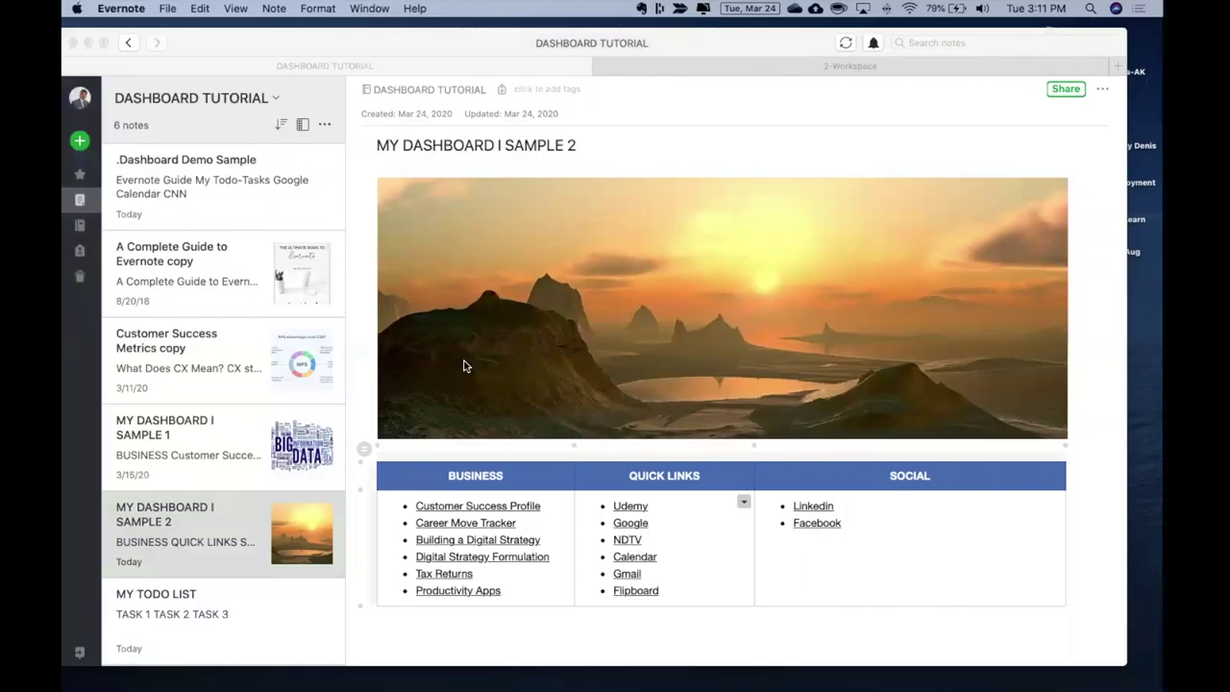